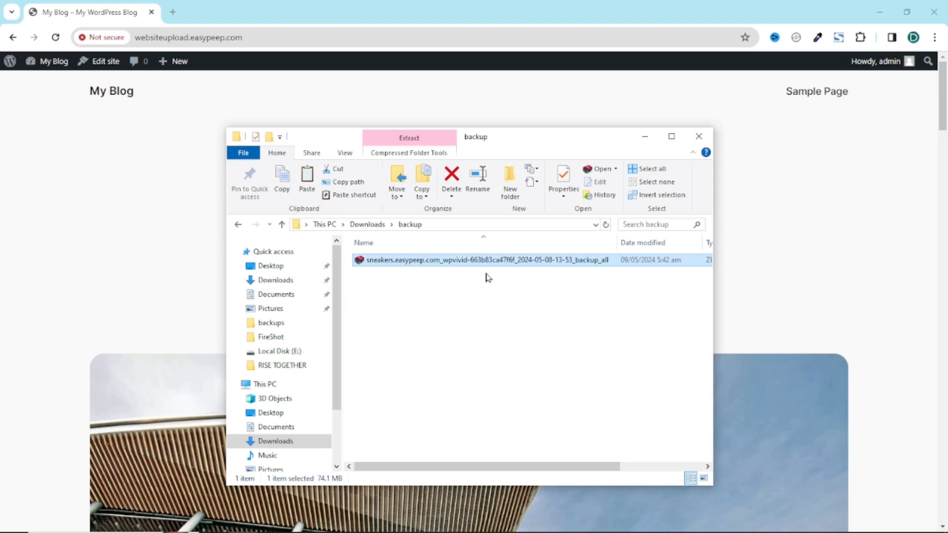
Step: Move the backup folder window right and open the My Blog admin dashboard
left_click_drag(518, 147, 713, 146)
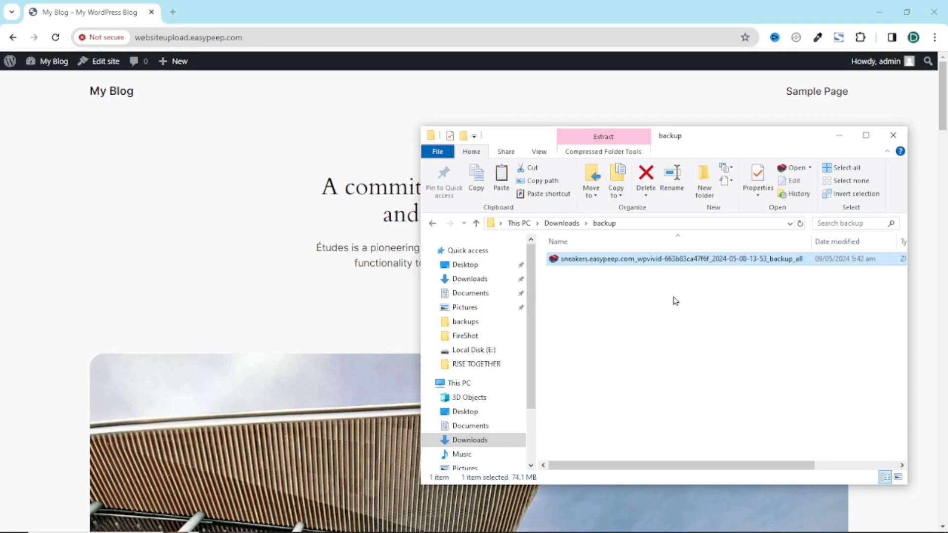
left_click(56, 68)
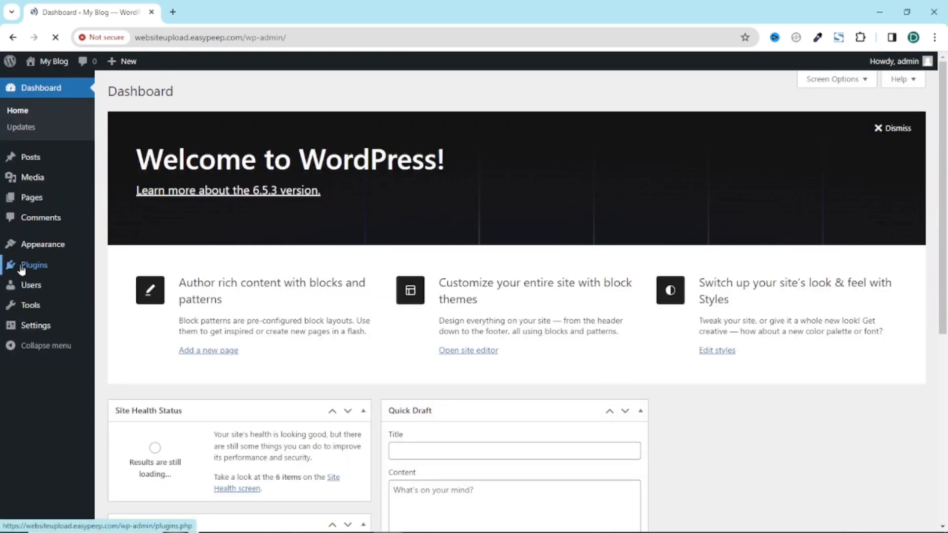
Step: Search the plugin directory for 'wpvivid', then install, activate and reload the WPvivid plugin
mouse_move(54, 269)
left_click(134, 288)
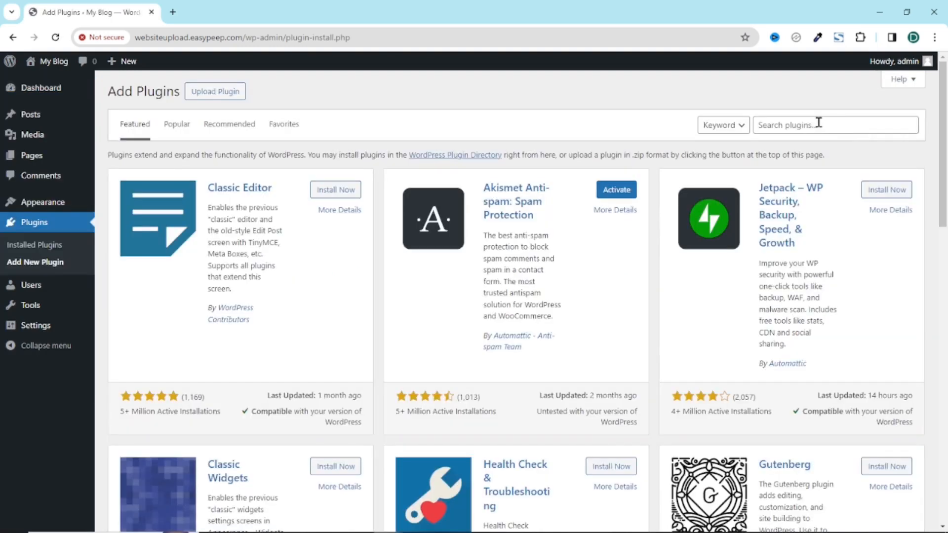
left_click(819, 124)
type("e")
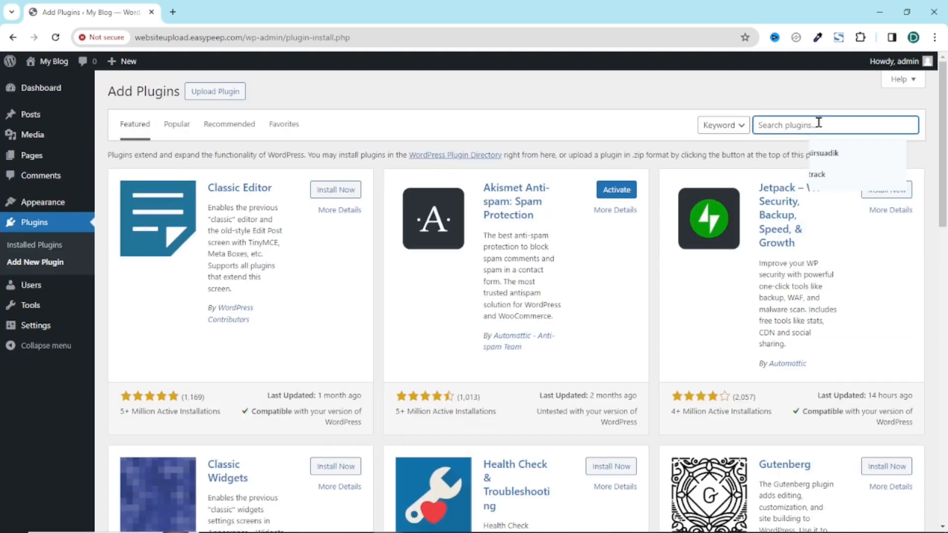
type("wpviv")
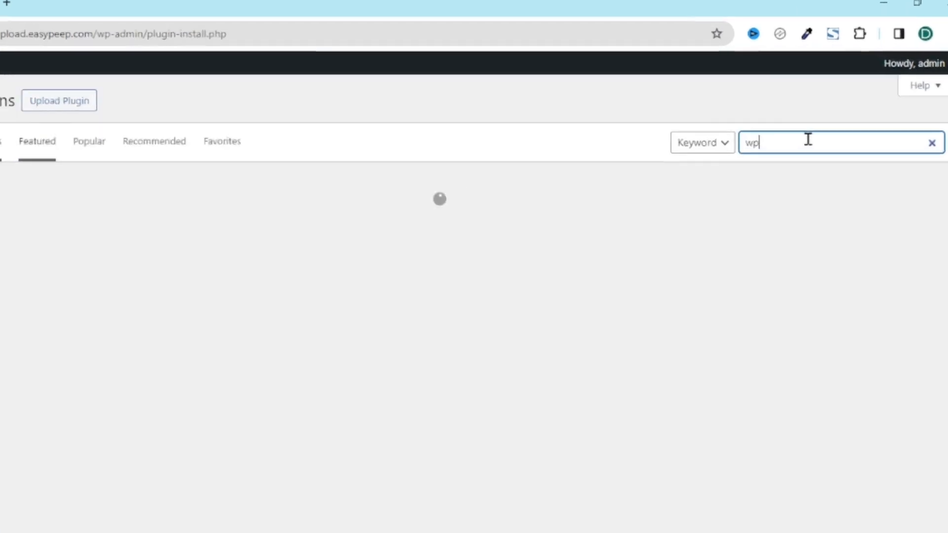
type("id")
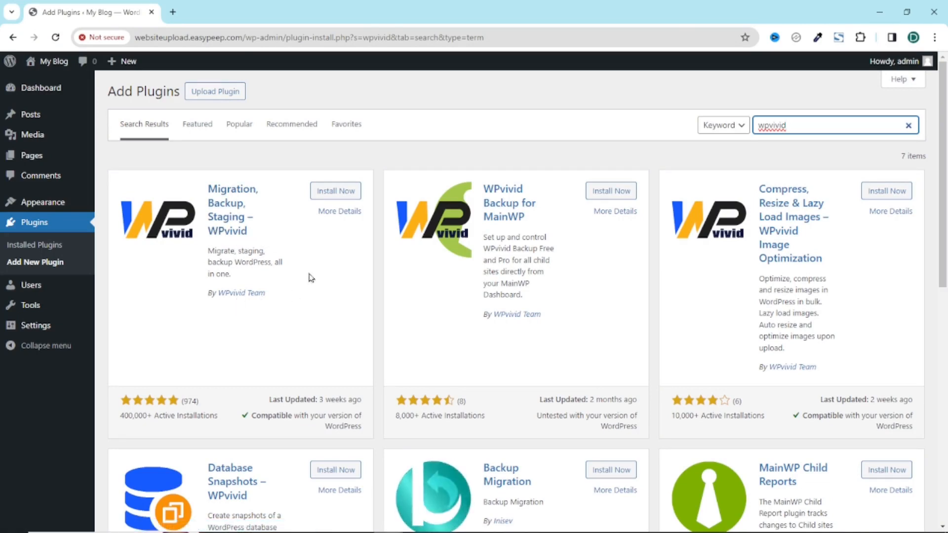
left_click(335, 195)
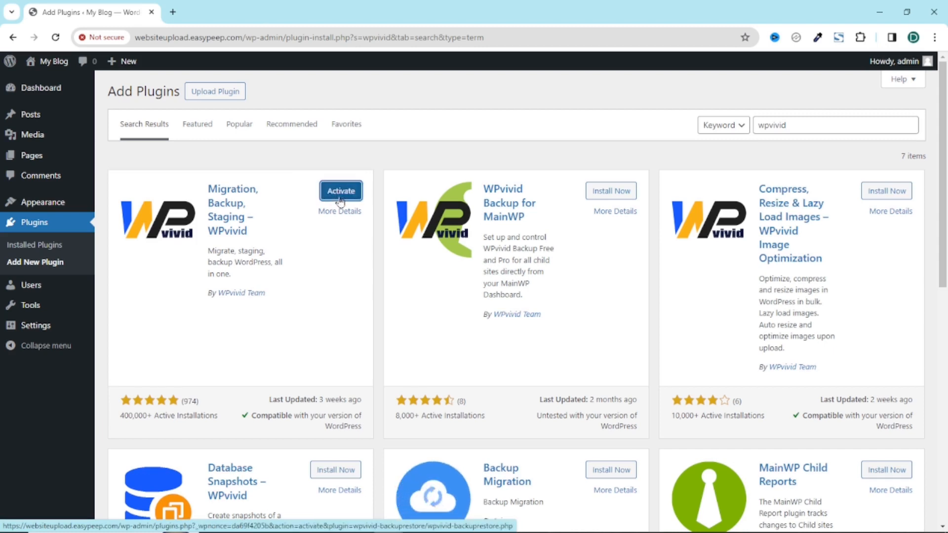
left_click(337, 196)
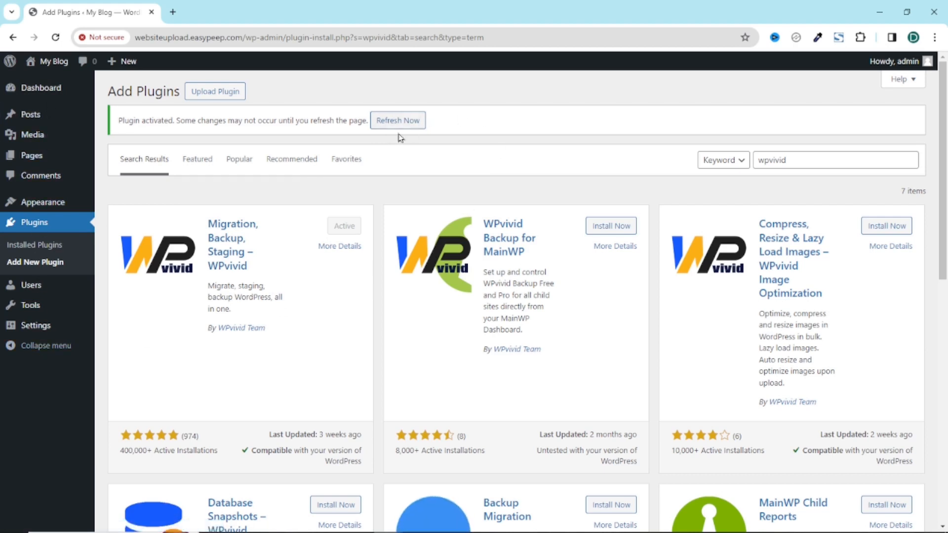
left_click(390, 121)
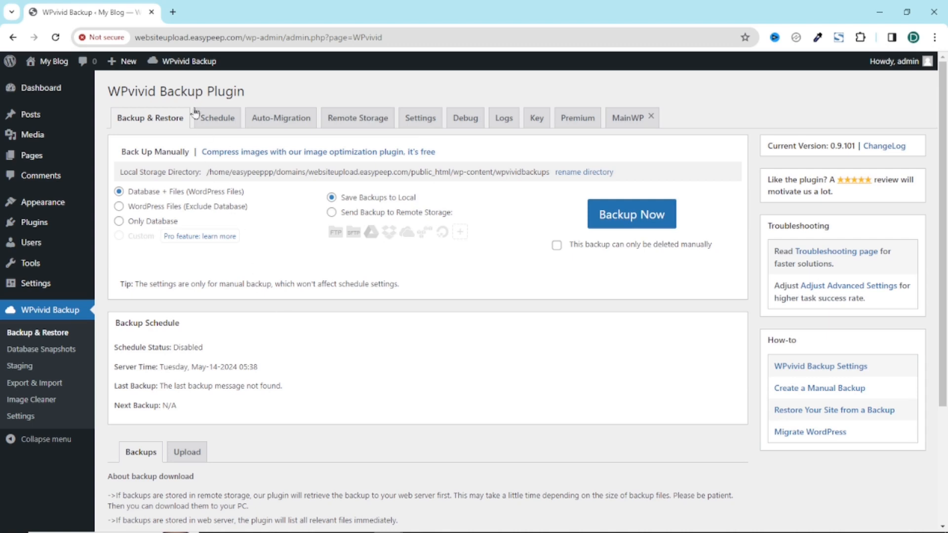
Step: Open the Users list from the admin sidebar
mouse_move(177, 64)
left_click(33, 246)
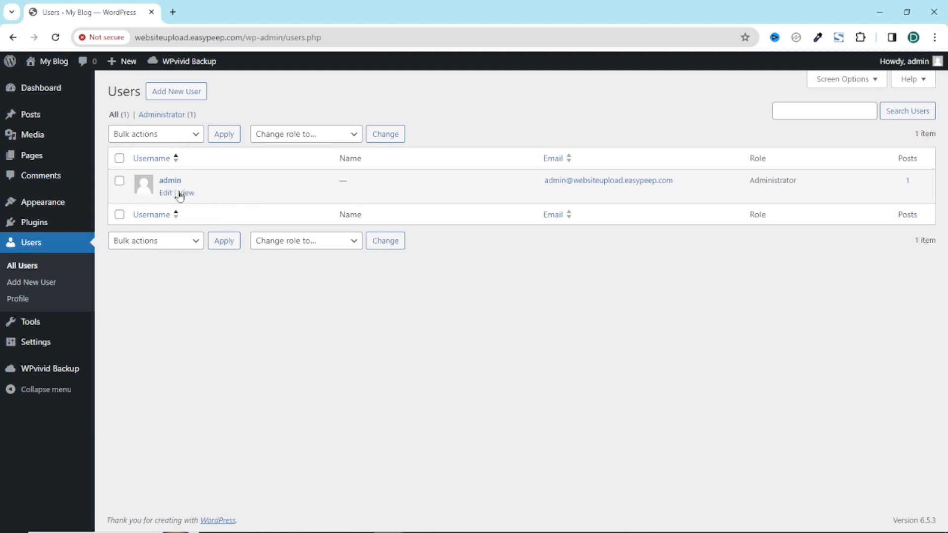
Step: Select the administrator's e-mail address in the Users list, then clear the selection
left_click_drag(536, 189, 706, 195)
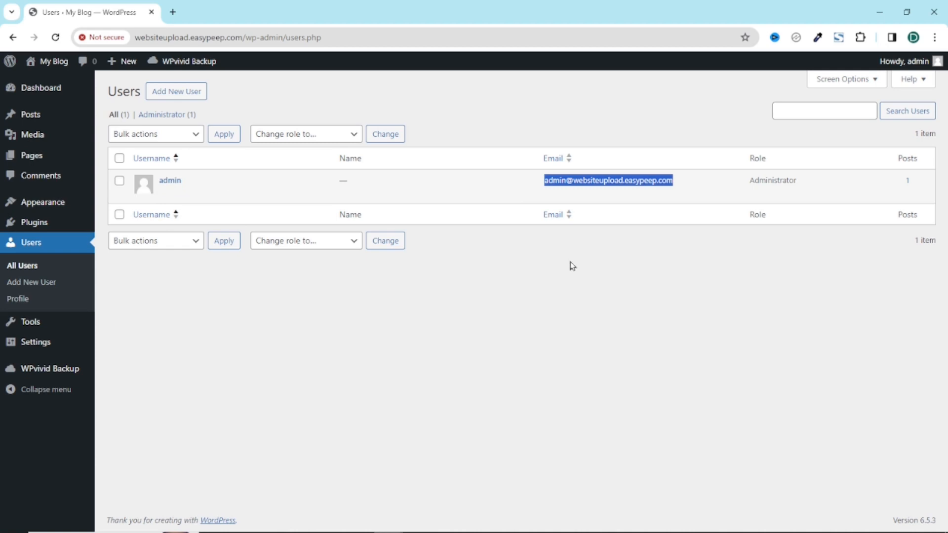
left_click(395, 308)
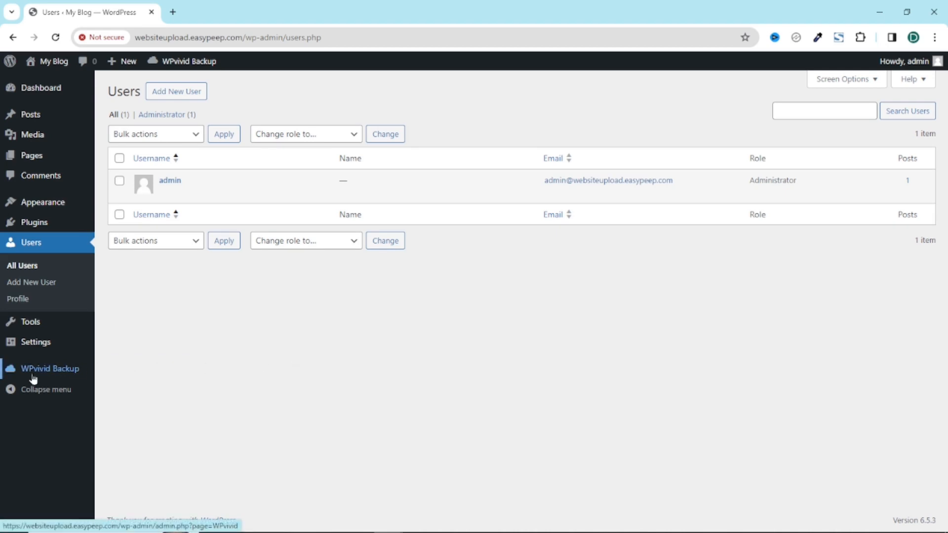
mouse_move(59, 374)
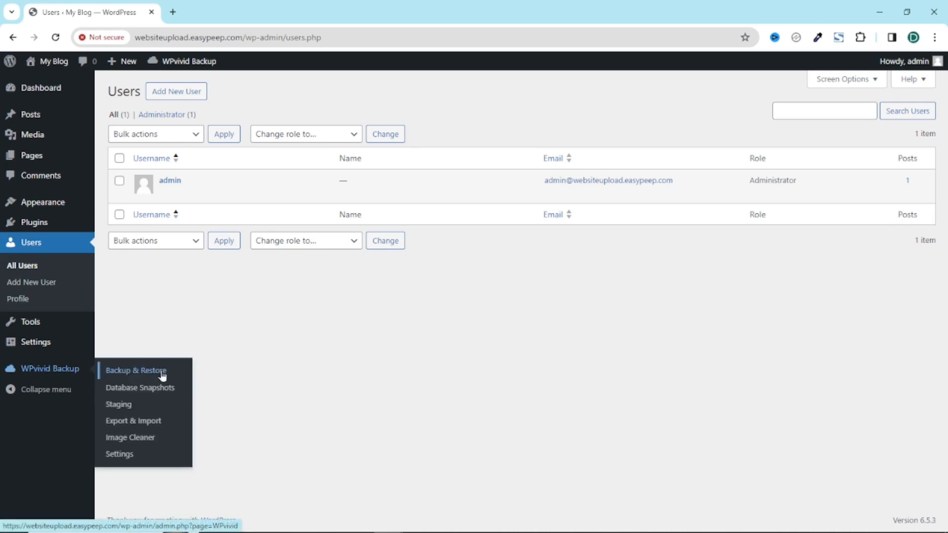
Step: Open WPvivid's Backup & Restore page and show the Upload panel
left_click(146, 370)
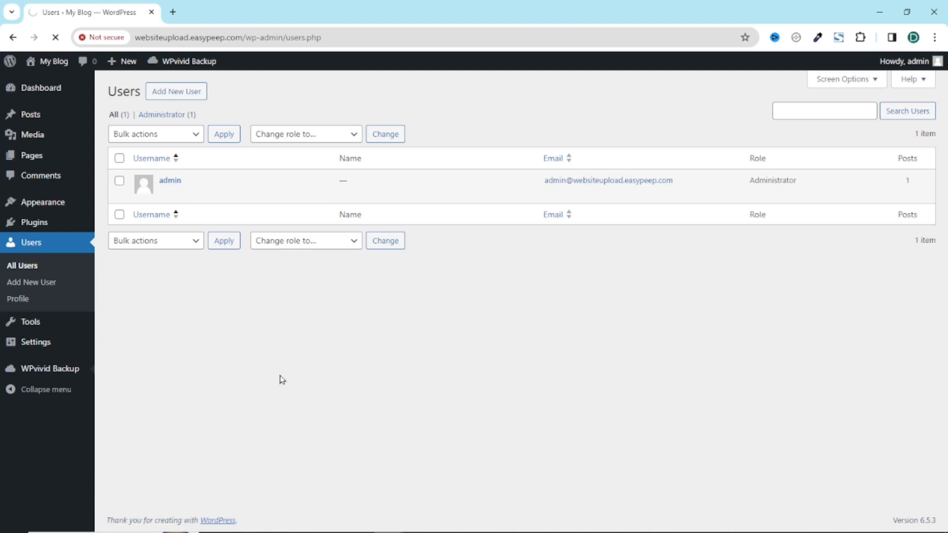
scroll(313, 383, "down", 3)
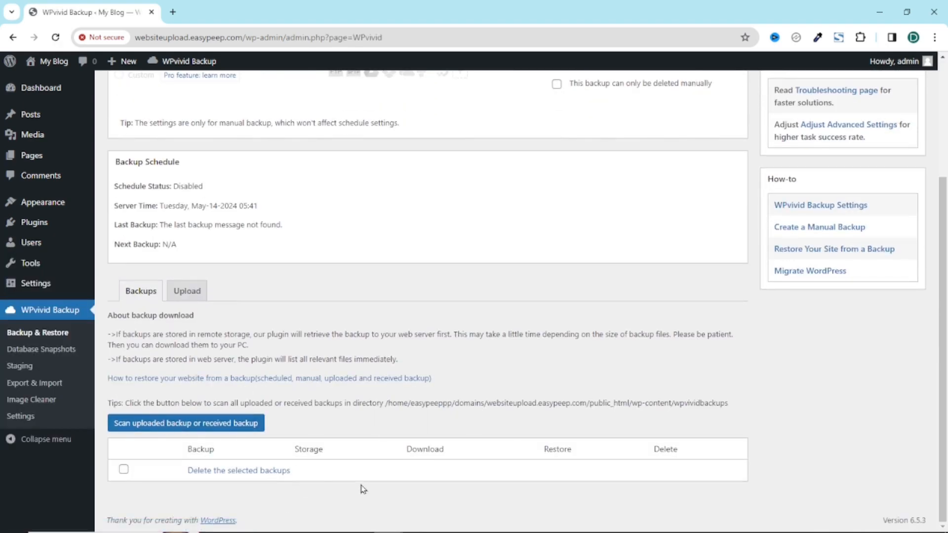
left_click(187, 291)
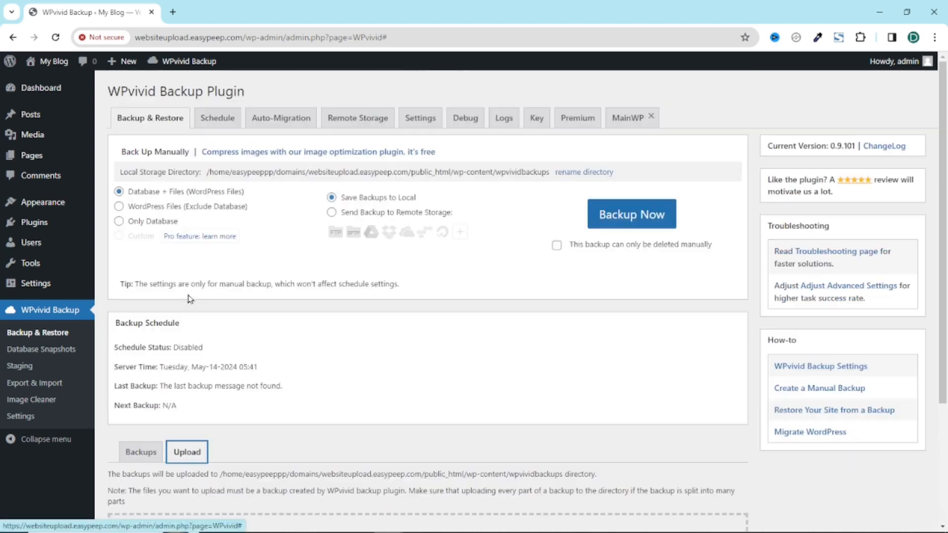
scroll(362, 392, "down", 1)
scroll(362, 392, "down", 3)
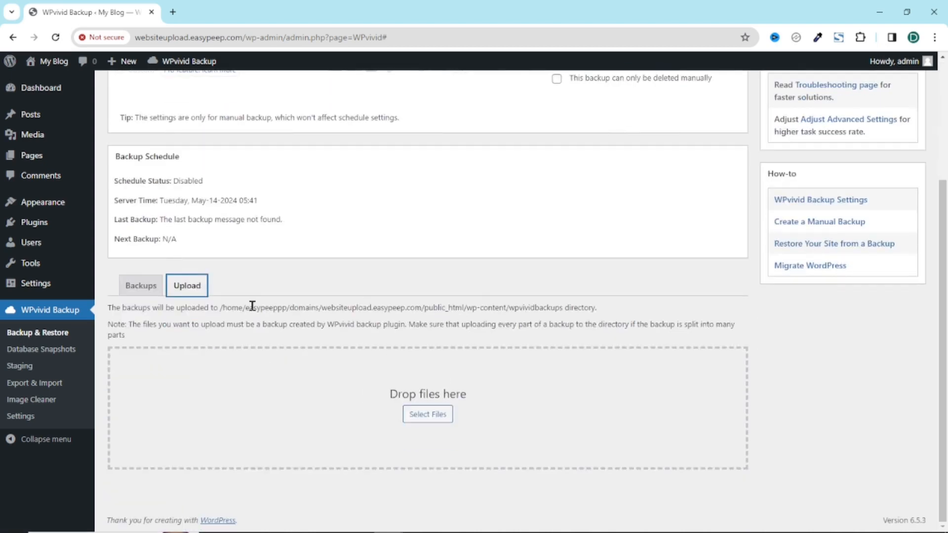
Step: Drop the backup zip from File Explorer into the upload area and upload it
key("alt+Tab")
left_click_drag(532, 142, 634, 159)
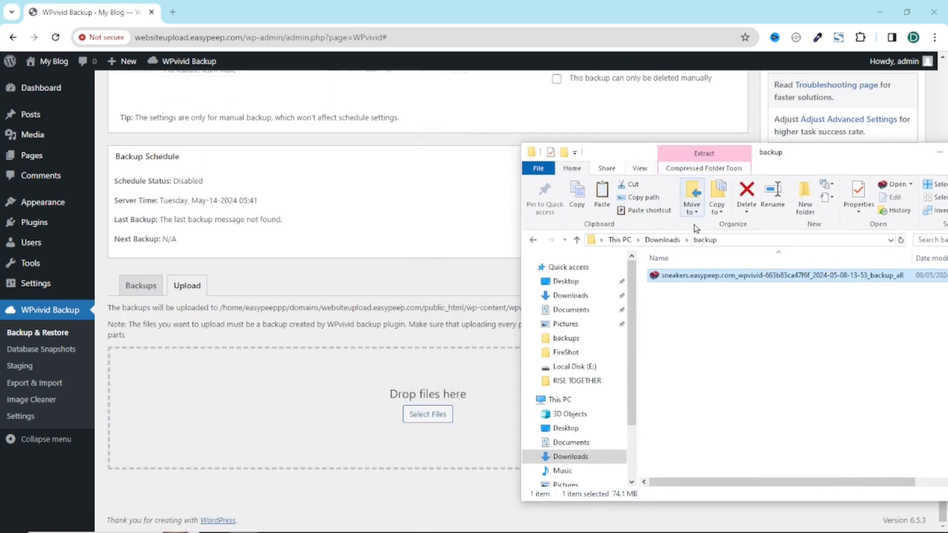
left_click_drag(664, 277, 394, 426)
scroll(494, 437, "down", 1)
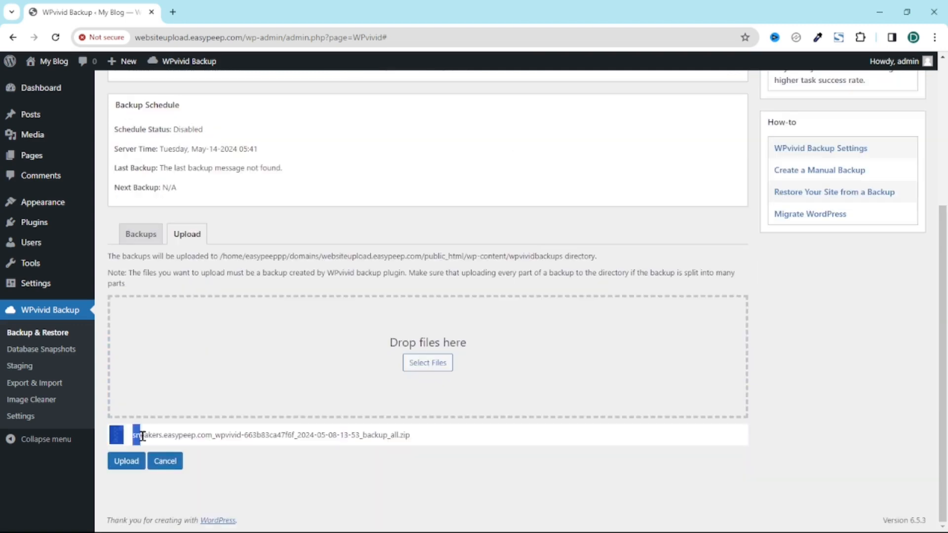
left_click_drag(437, 450, 395, 436)
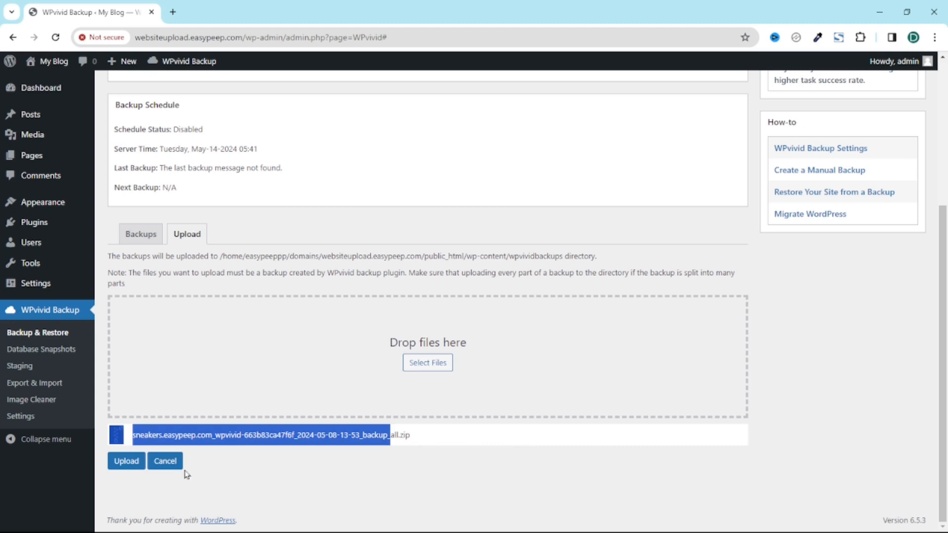
left_click(122, 465)
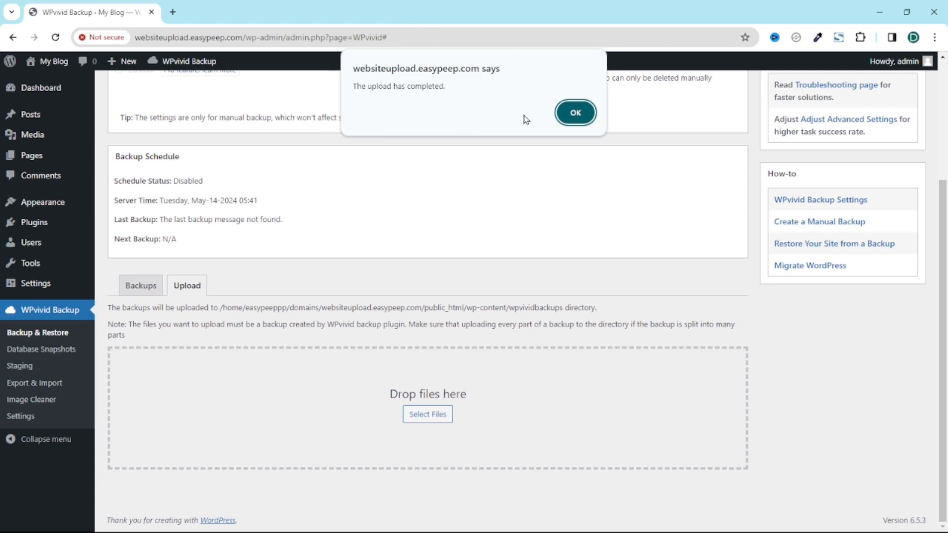
left_click(574, 114)
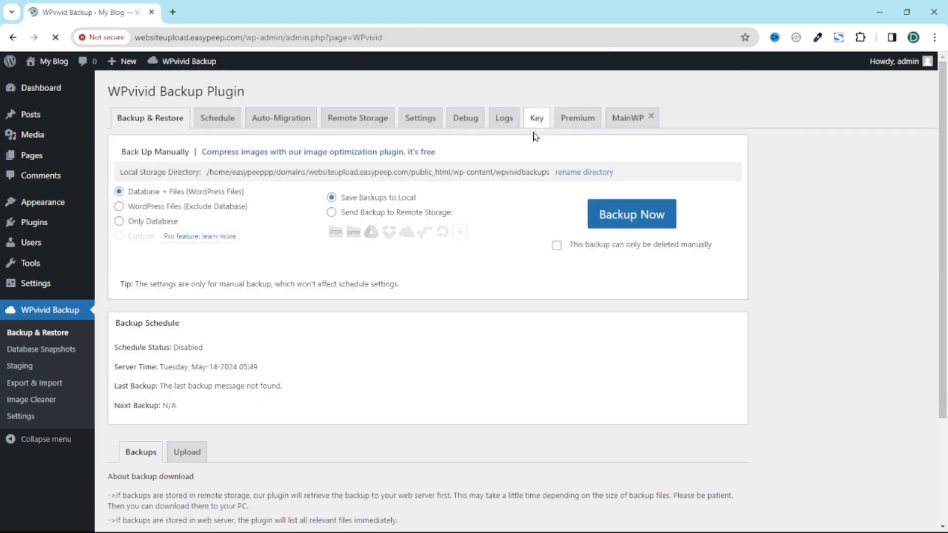
Step: Restore the uploaded May-08-2024 13:53 backup, confirm, and acknowledge the 100% completion
scroll(398, 326, "down", 5)
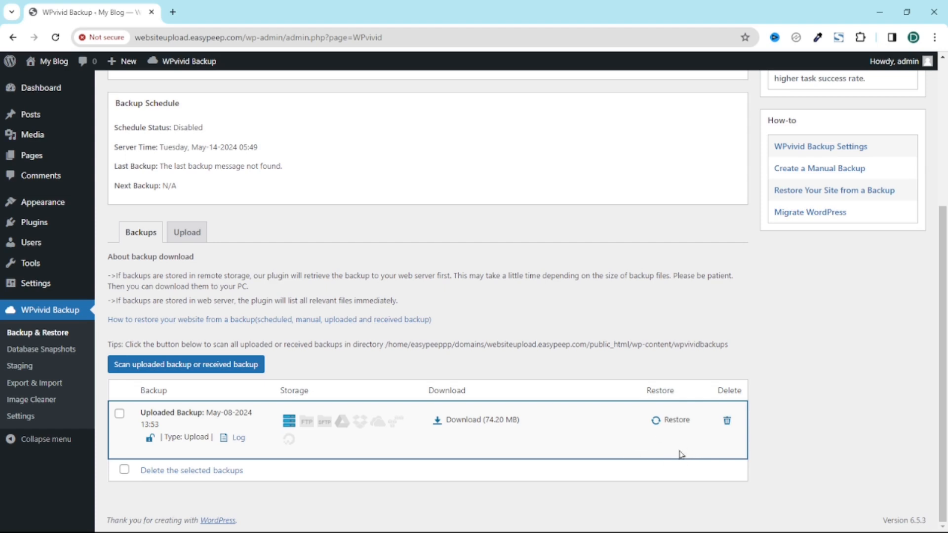
left_click(670, 422)
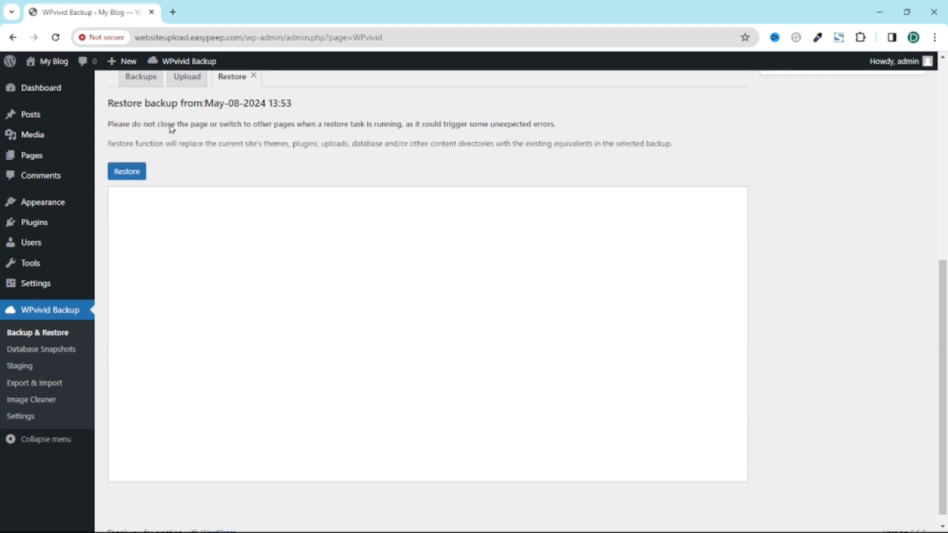
left_click(124, 174)
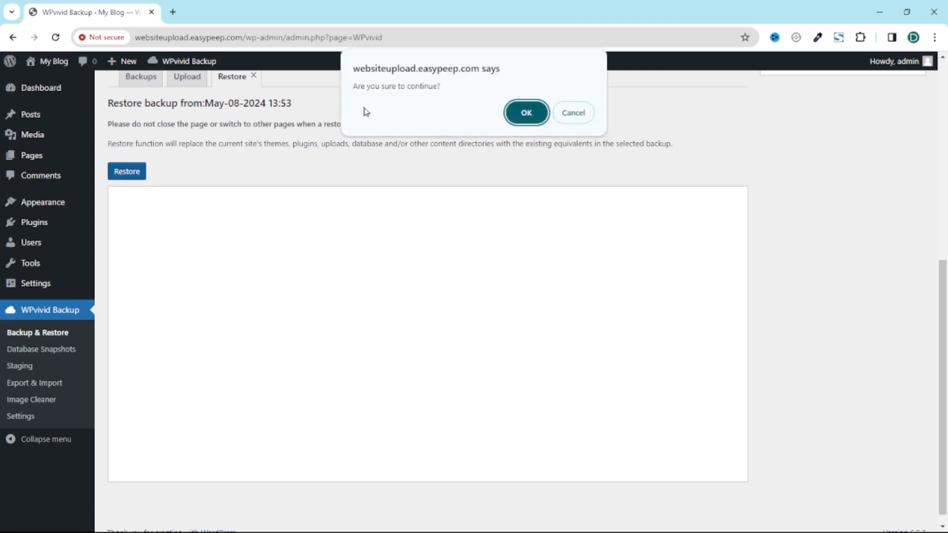
left_click(526, 114)
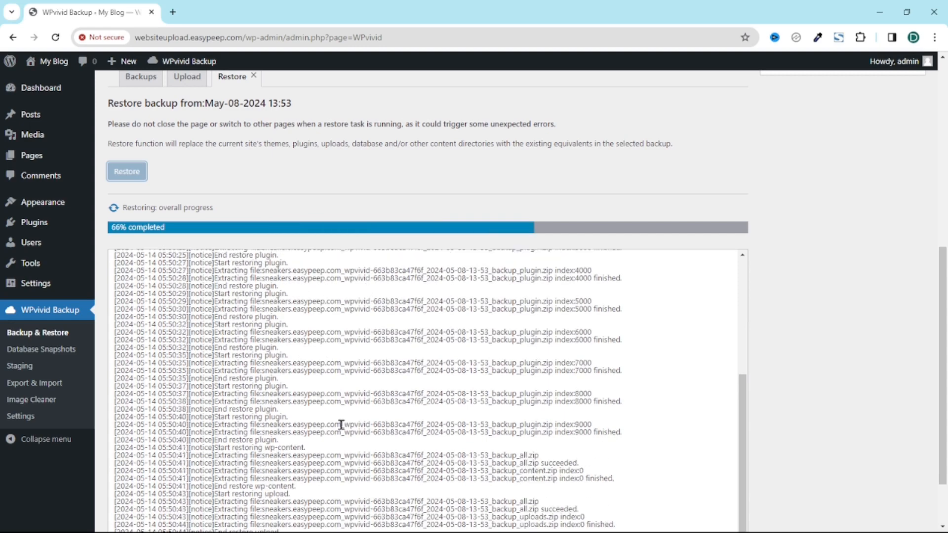
scroll(425, 346, "down", 2)
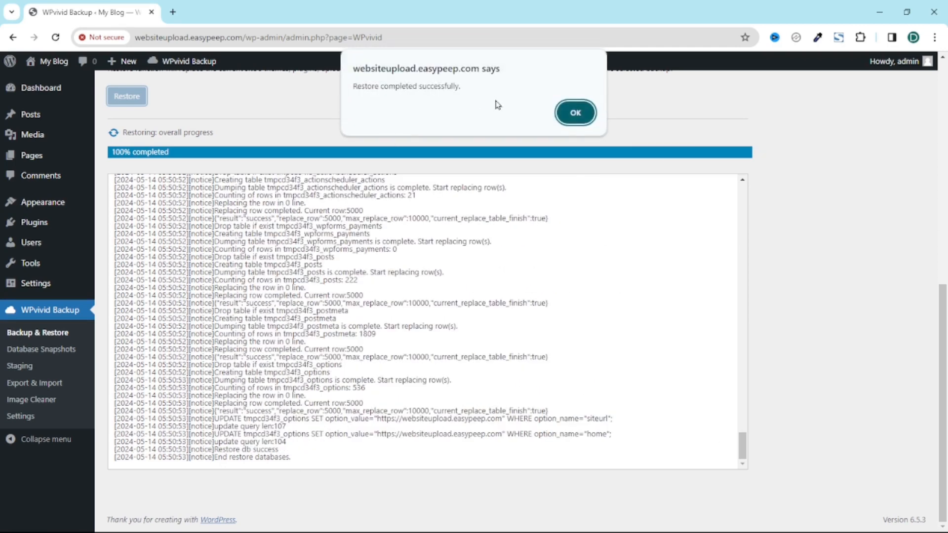
left_click(573, 119)
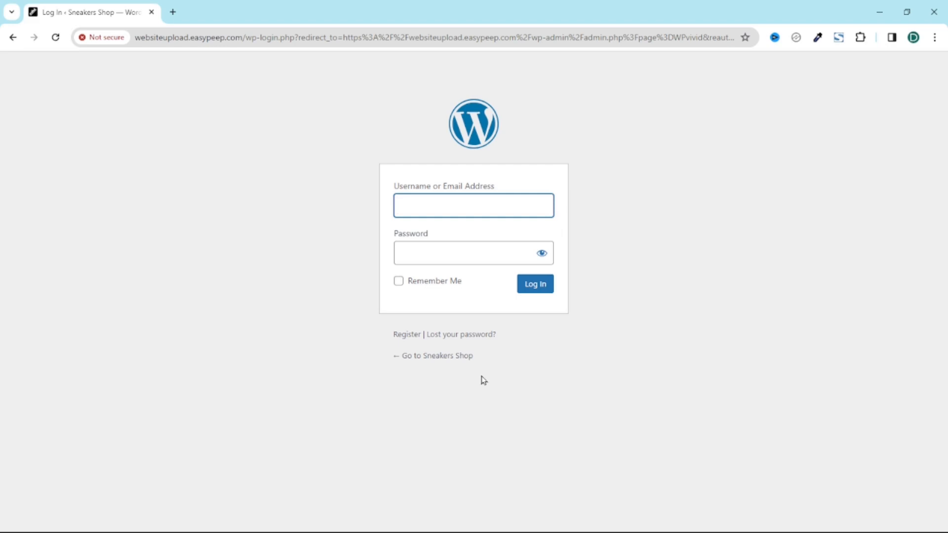
Step: Follow '← Go to Sneakers Shop' from the login page to the storefront
left_click(447, 360)
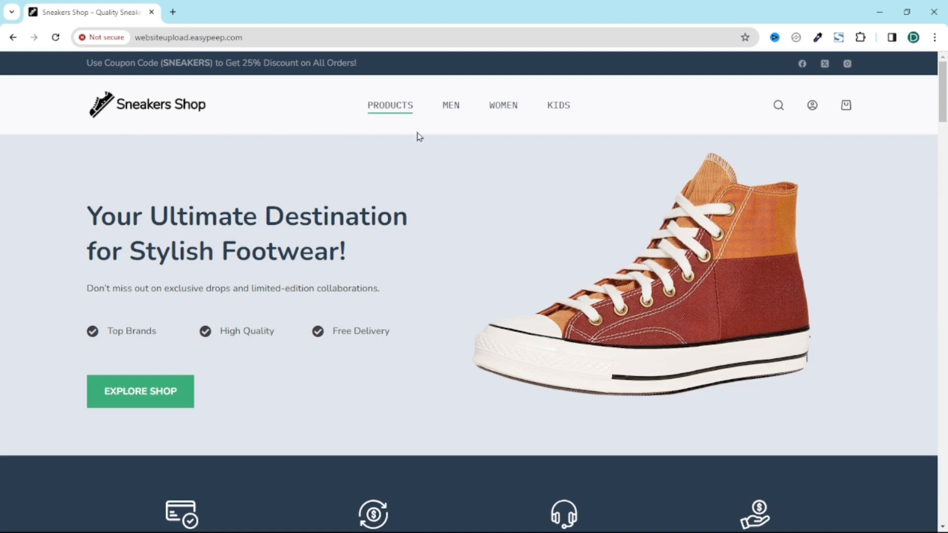
scroll(873, 205, "down", 10)
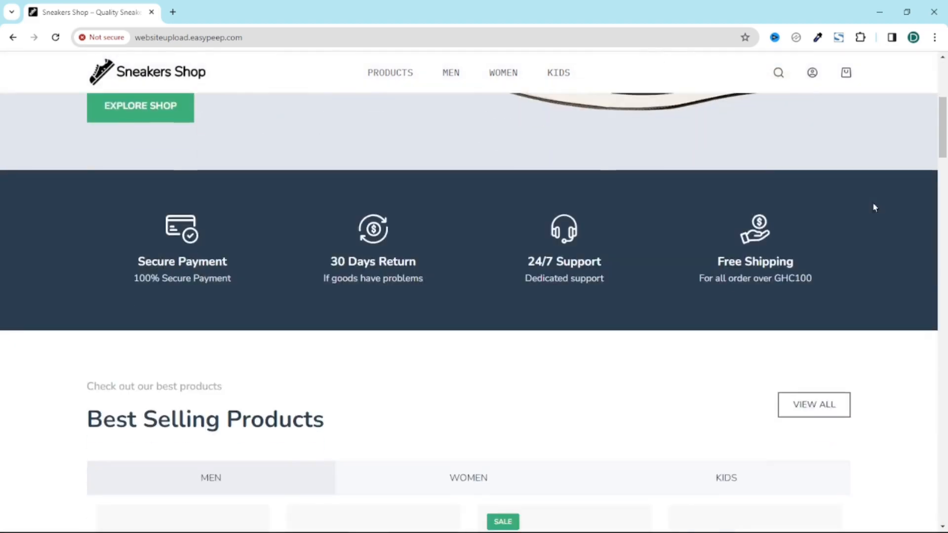
scroll(876, 208, "down", 20)
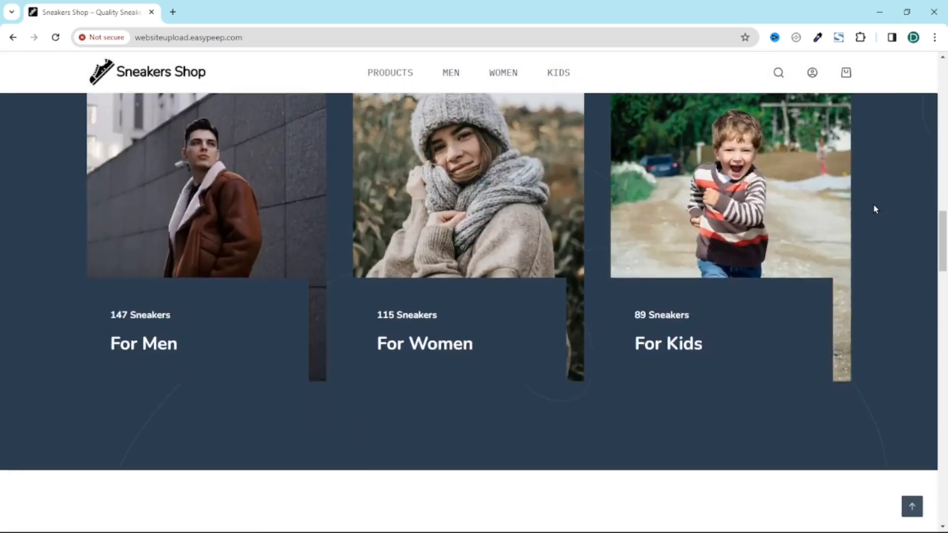
scroll(875, 209, "down", 20)
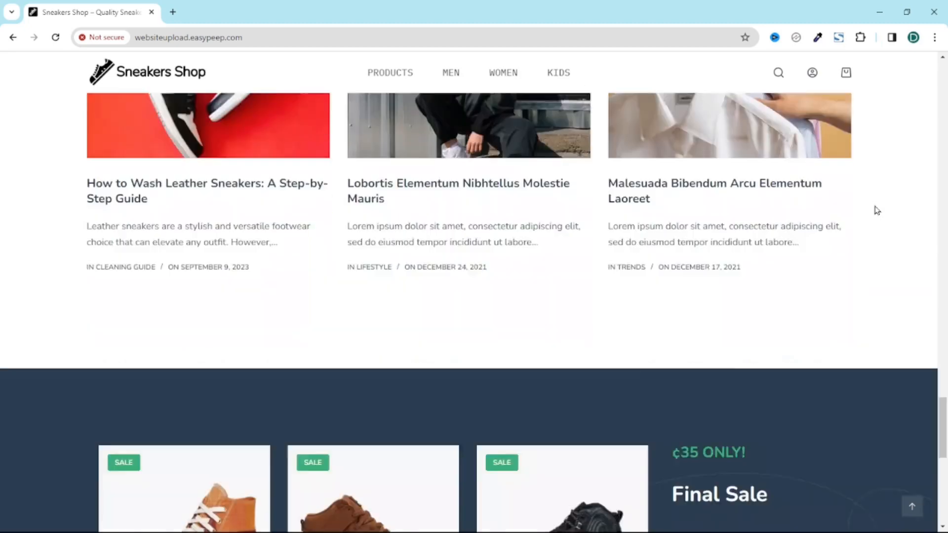
scroll(877, 214, "up", 20)
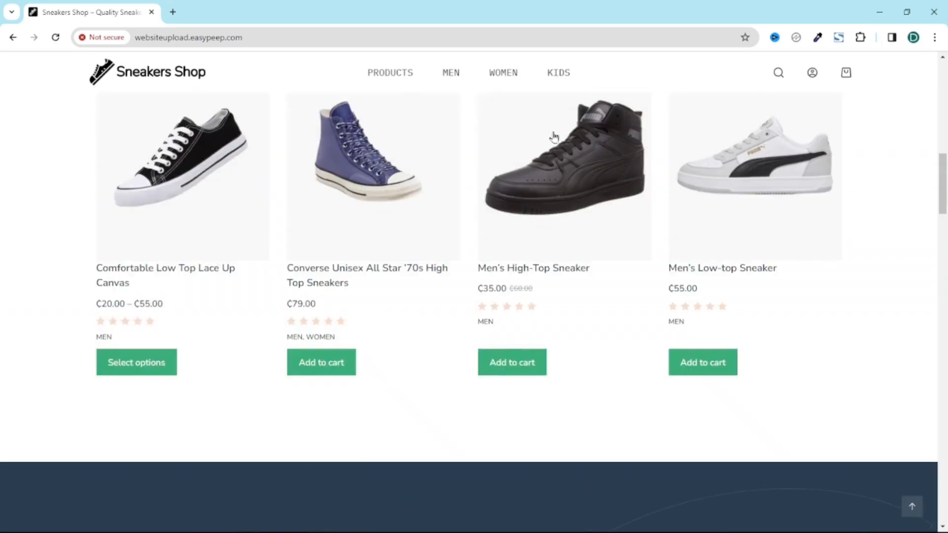
scroll(494, 113, "up", 2)
left_click(392, 78)
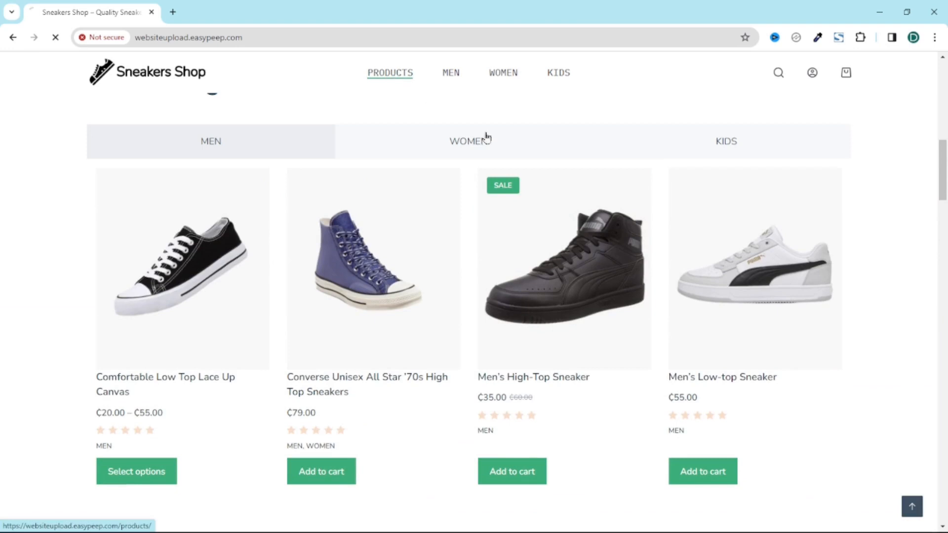
scroll(349, 237, "down", 10)
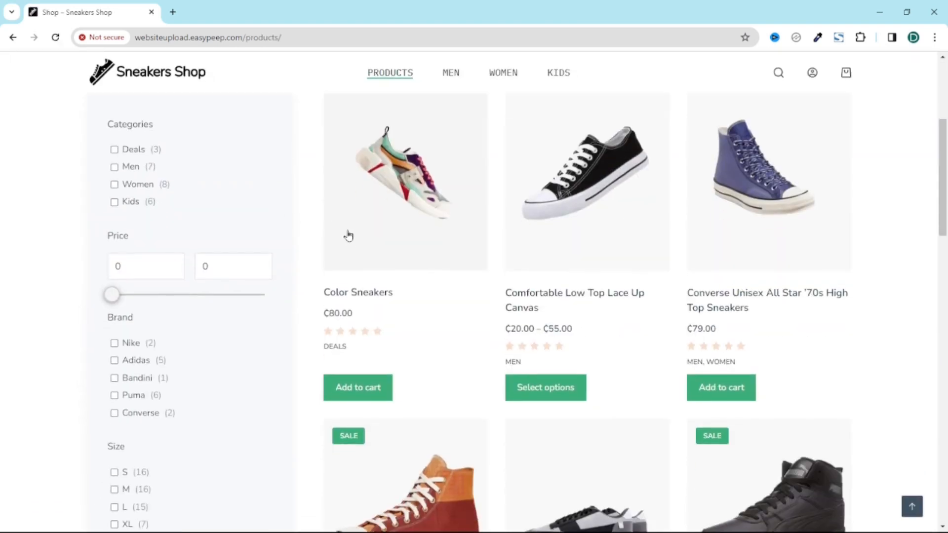
scroll(463, 251, "up", 6)
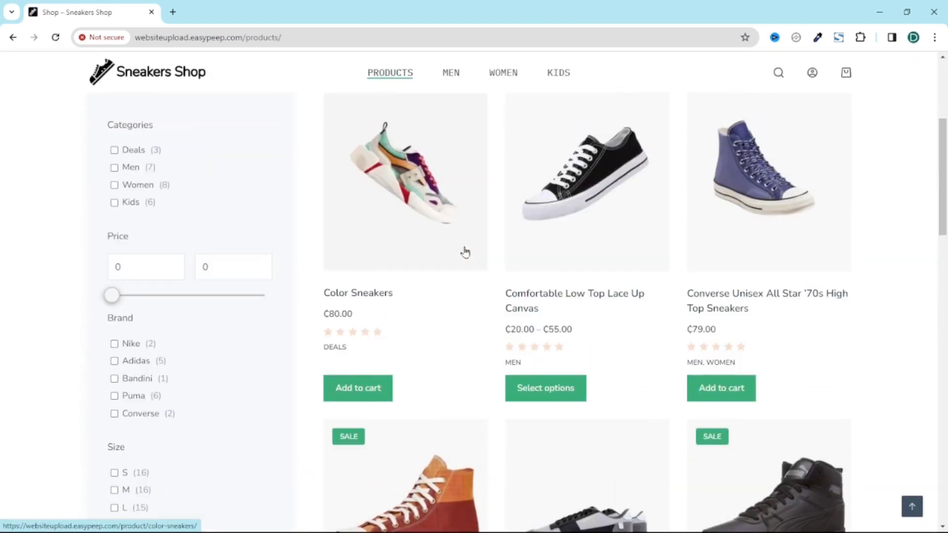
scroll(464, 249, "down", 2)
left_click(114, 278)
scroll(513, 322, "down", 5)
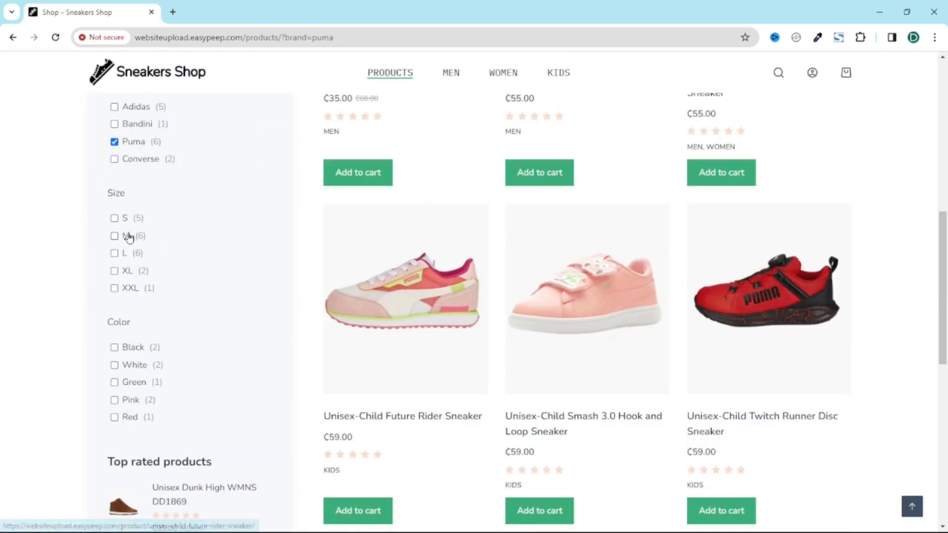
left_click(114, 218)
scroll(817, 335, "down", 8)
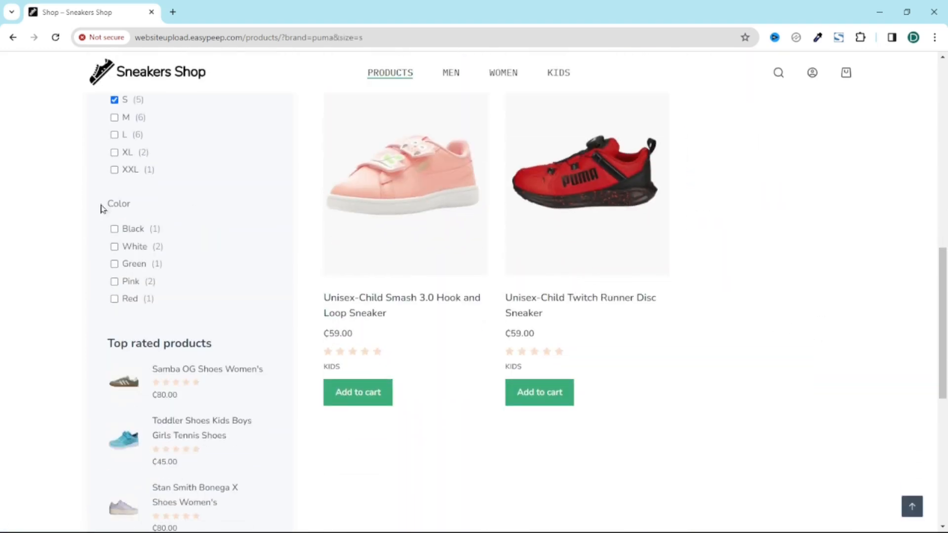
left_click(115, 247)
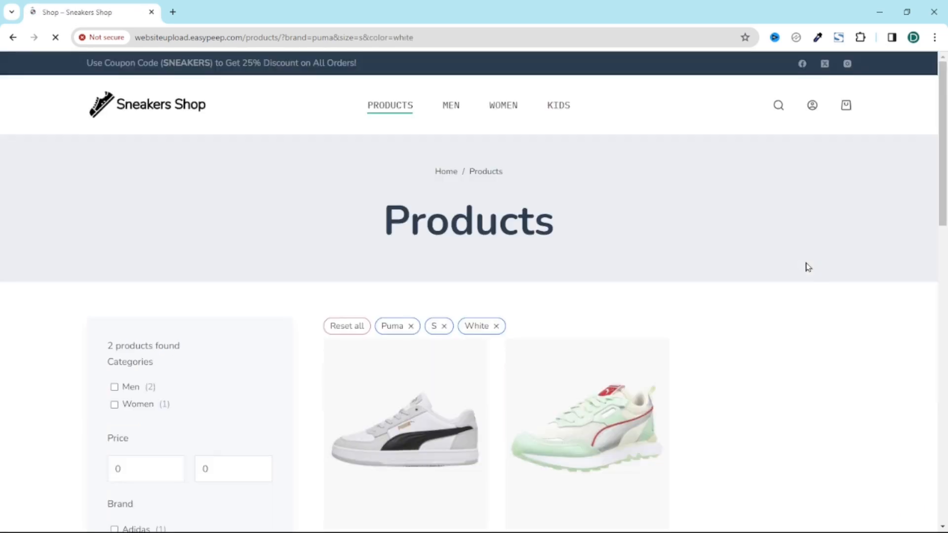
scroll(808, 267, "down", 12)
scroll(810, 268, "up", 6)
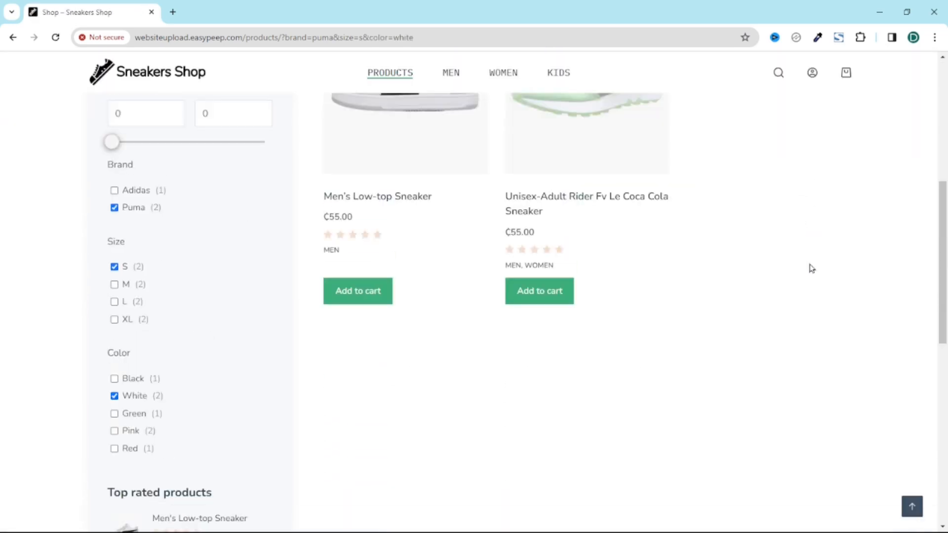
scroll(811, 268, "up", 6)
left_click(186, 114)
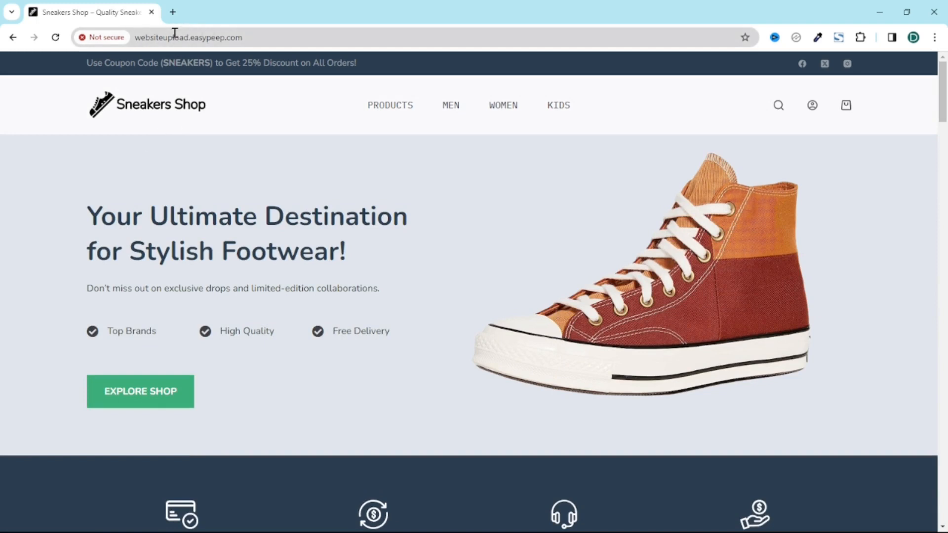
Step: Append /wp-admin to the site address to load the admin login page
left_click(309, 36)
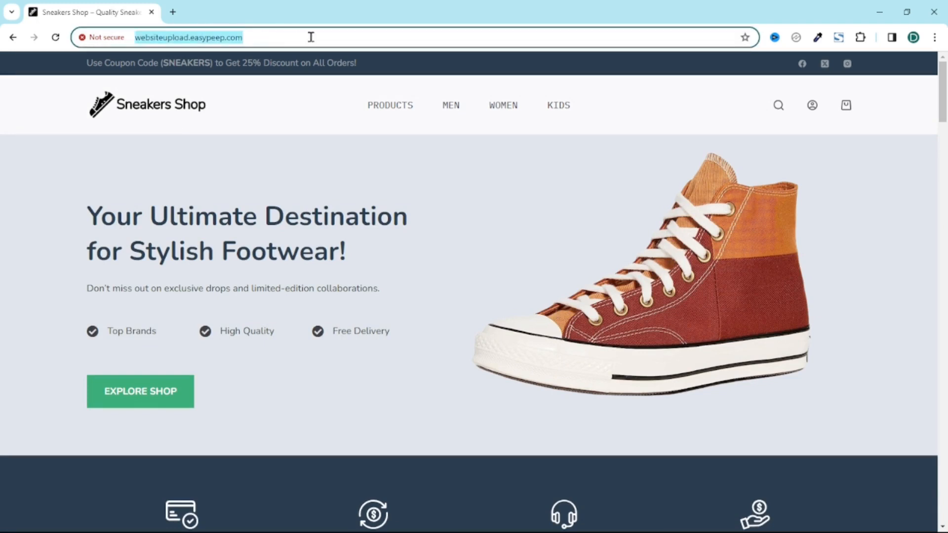
left_click(304, 36)
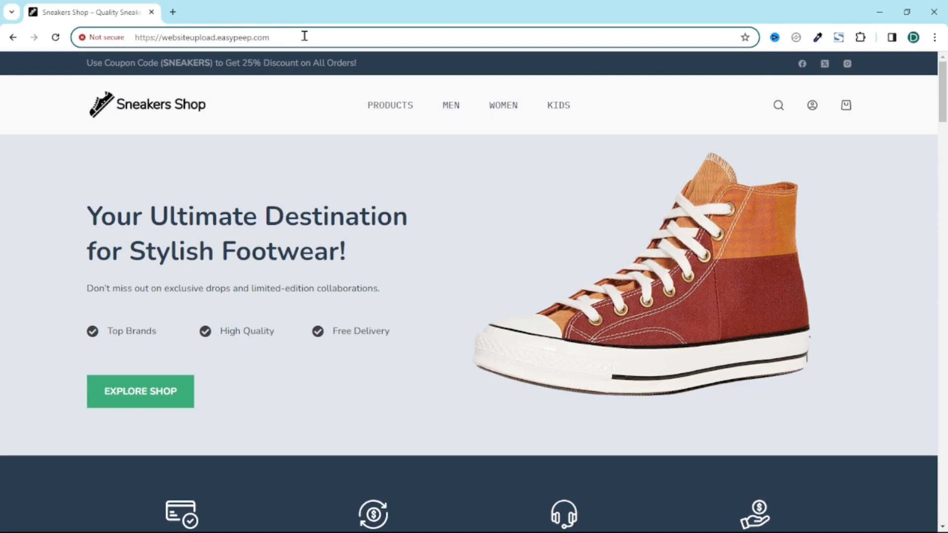
type("/")
type("wp")
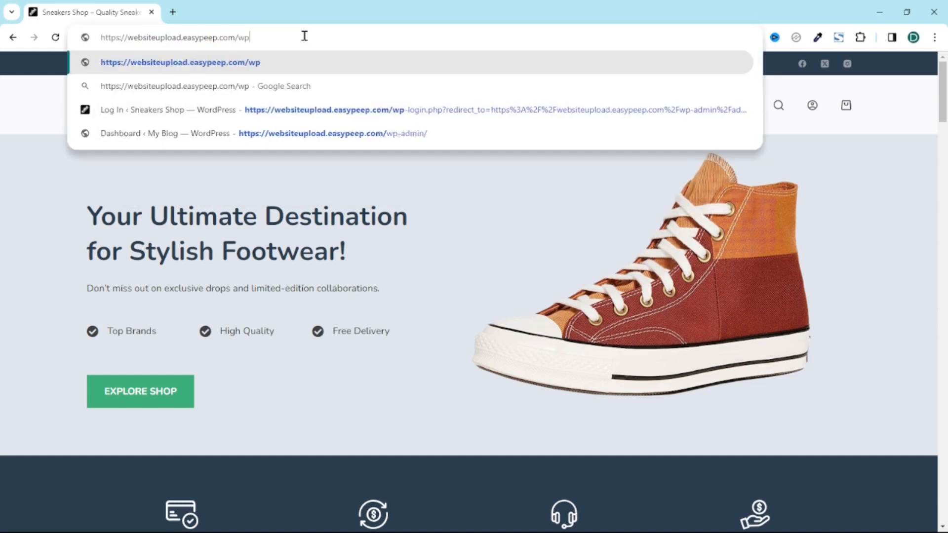
type("-admin")
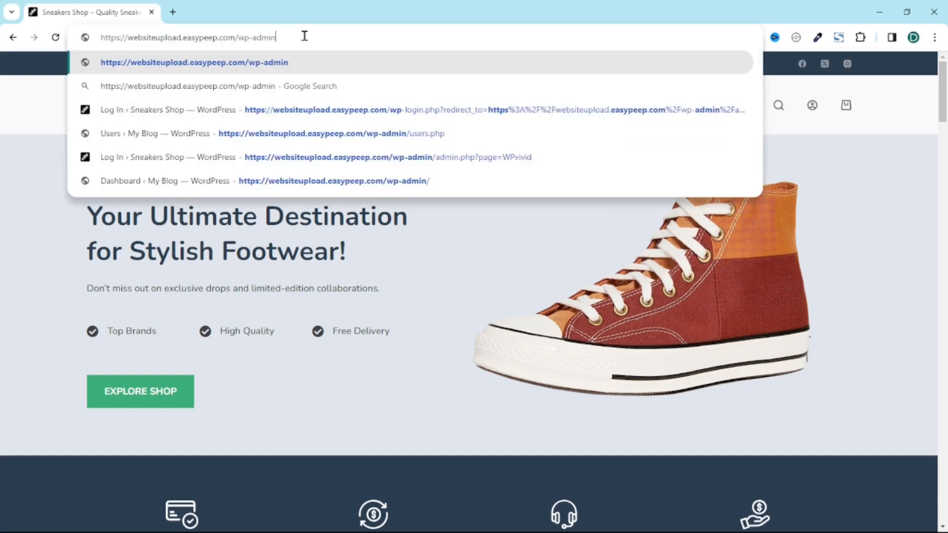
key("Return")
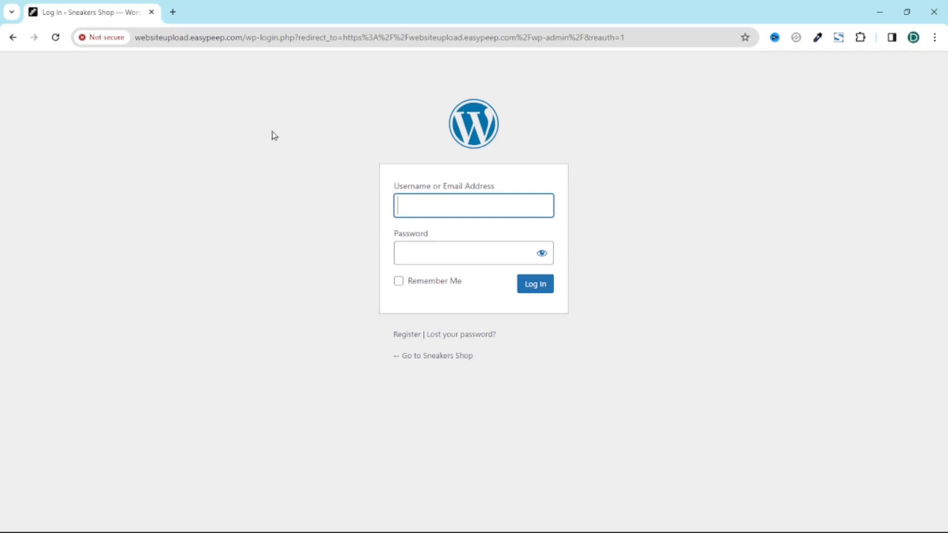
key("alt+Tab")
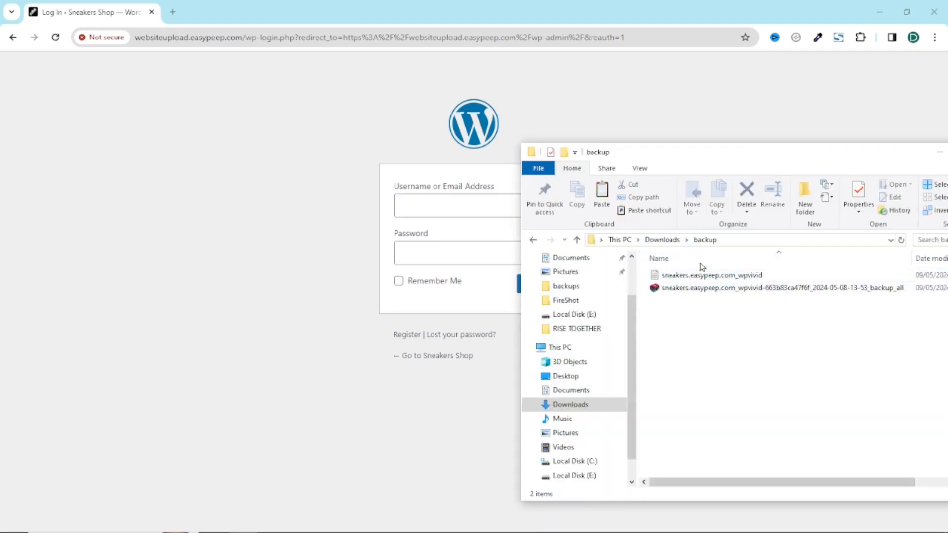
Step: Log in by pasting the username and password from the saved credentials file
left_click(692, 279)
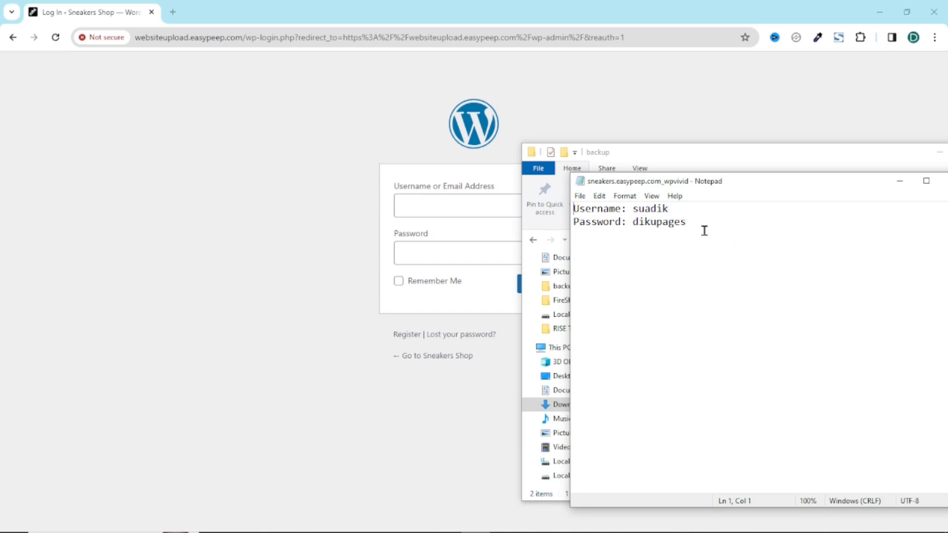
double_click(649, 209)
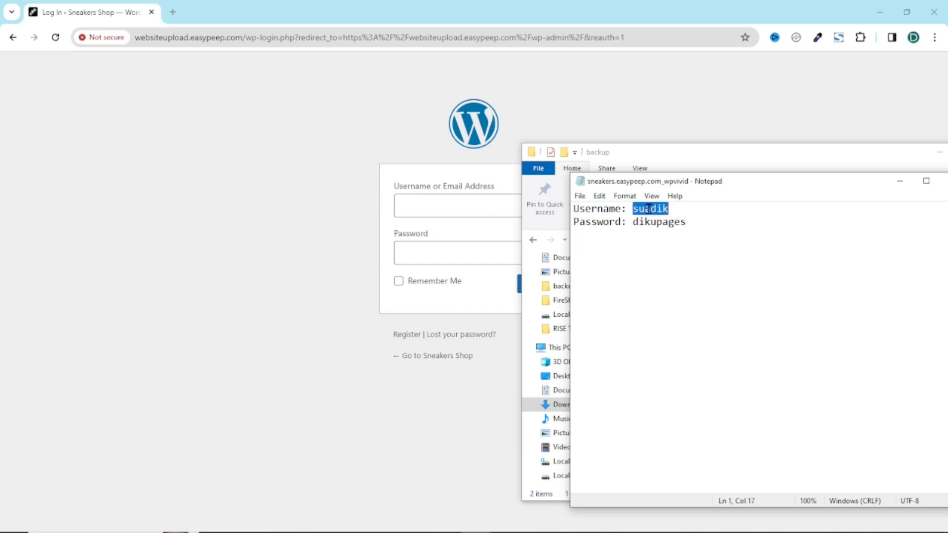
left_click(474, 206)
left_click(474, 205)
type("suadik")
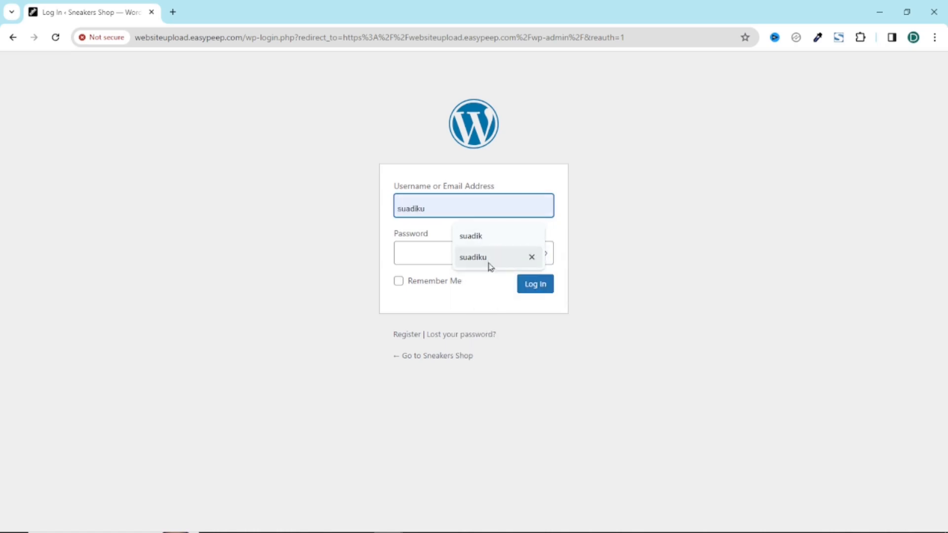
left_click(419, 259)
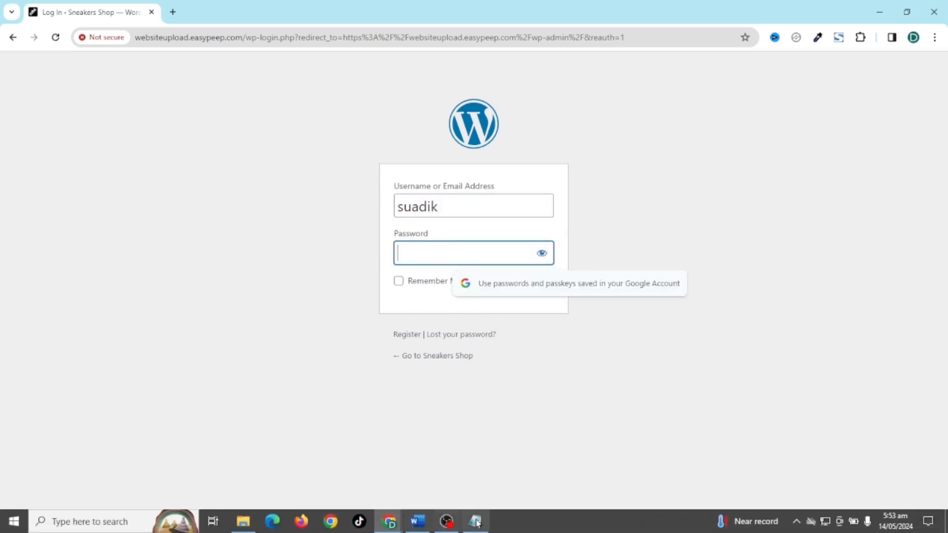
left_click(475, 522)
double_click(648, 220)
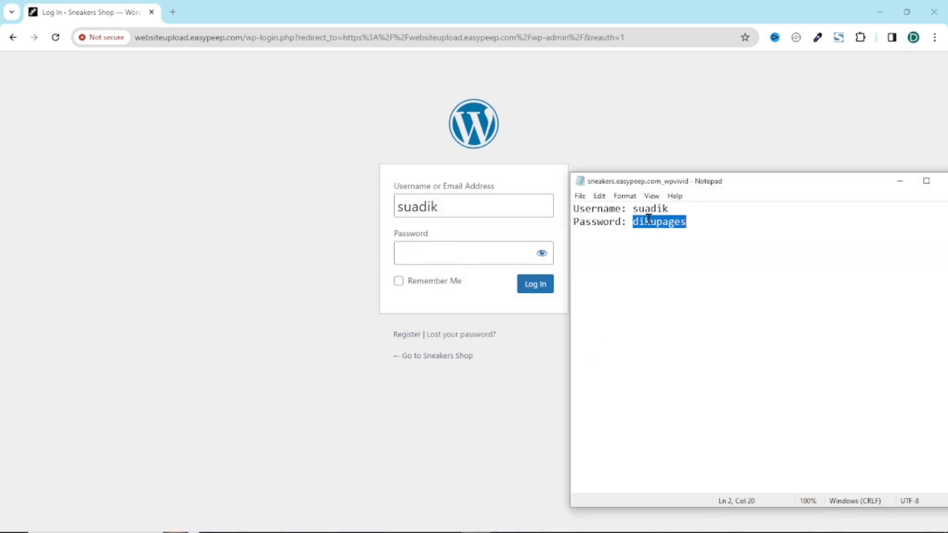
left_click(455, 252)
key("ctrl+v")
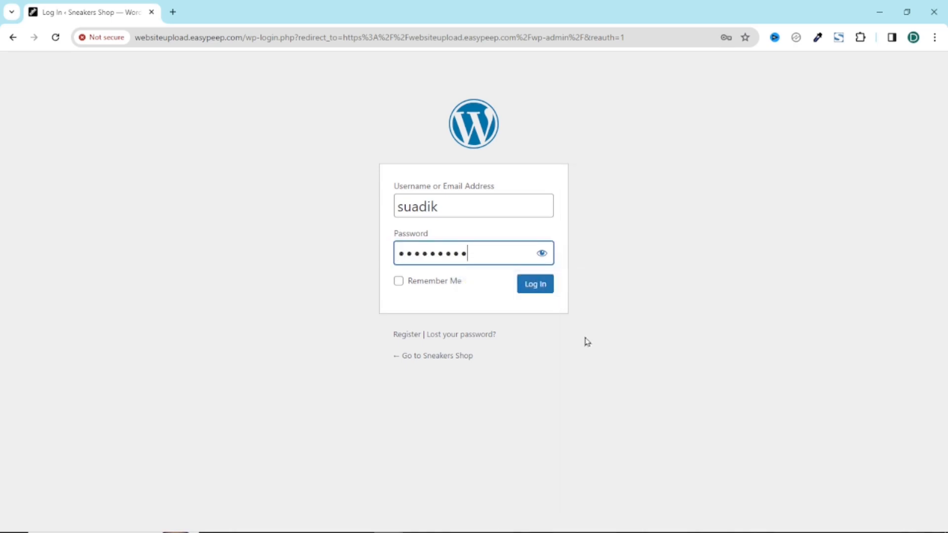
left_click(544, 285)
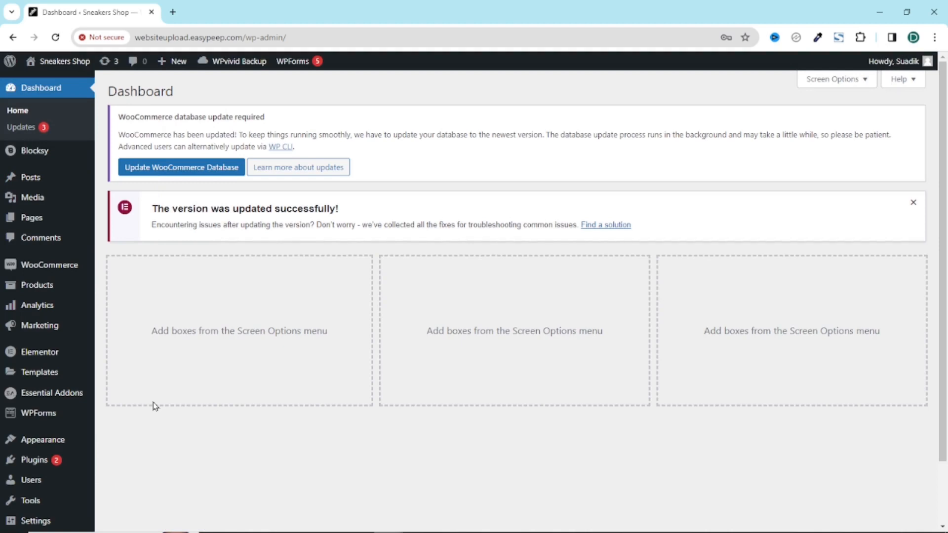
Step: Delete the customer account from All Users and confirm the deletion
scroll(155, 406, "down", 1)
left_click(34, 424)
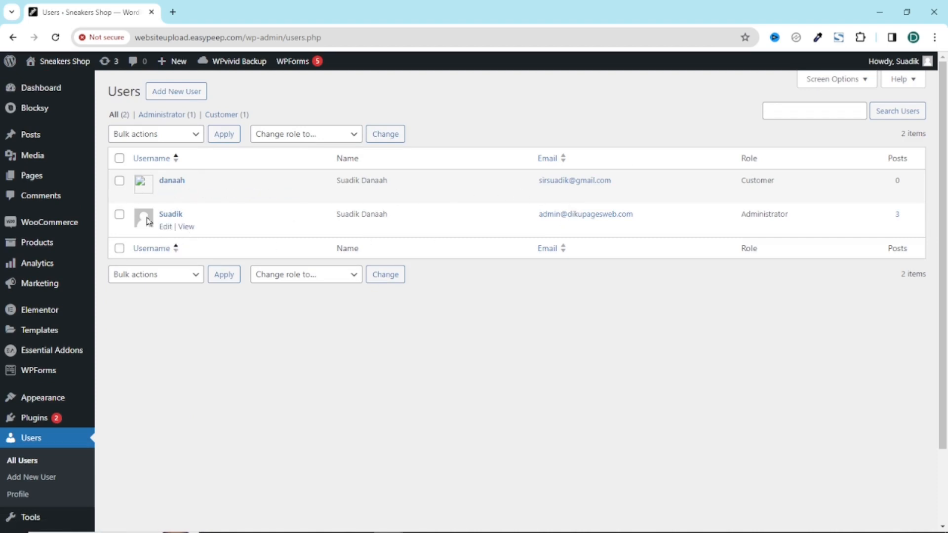
left_click_drag(534, 219, 662, 223)
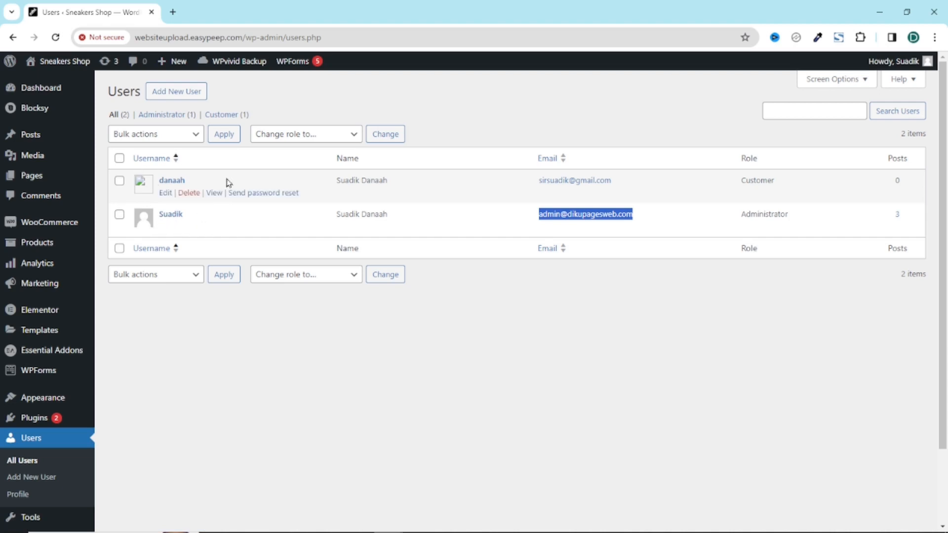
left_click(189, 193)
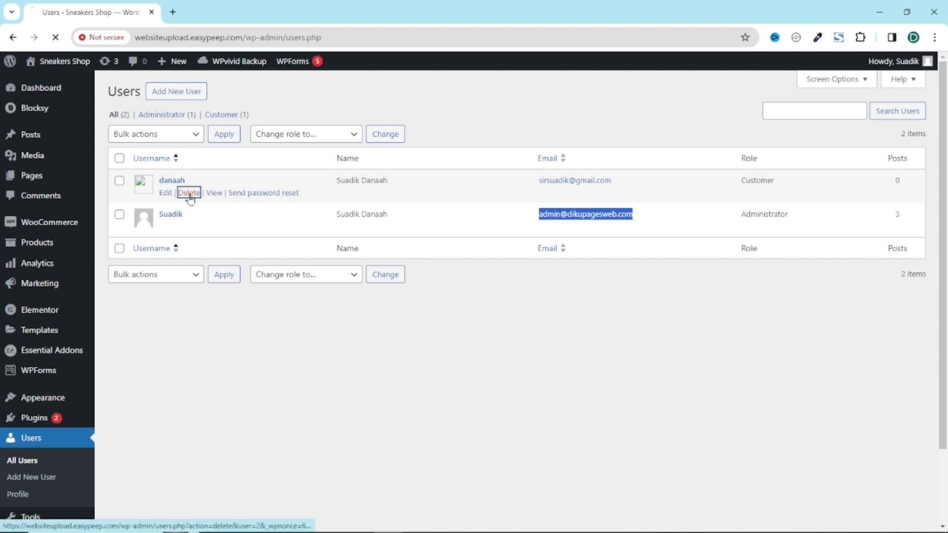
left_click(139, 172)
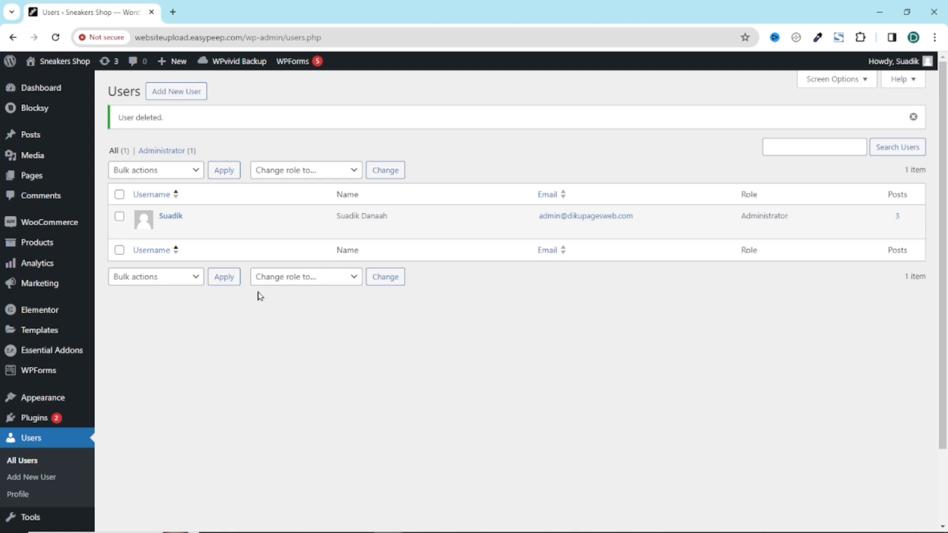
Step: Start a new user, entering the username, e-mail address and first name
mouse_move(201, 218)
left_click(179, 94)
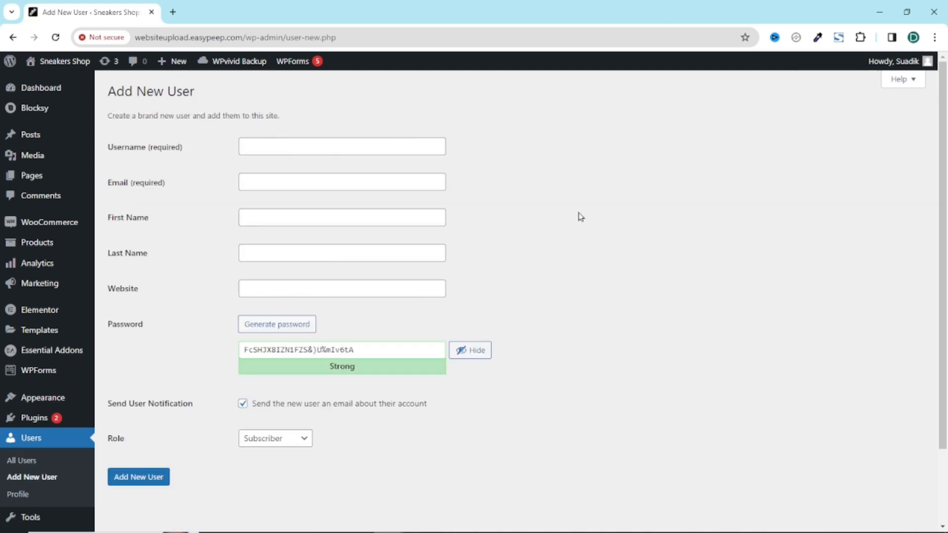
left_click(286, 142)
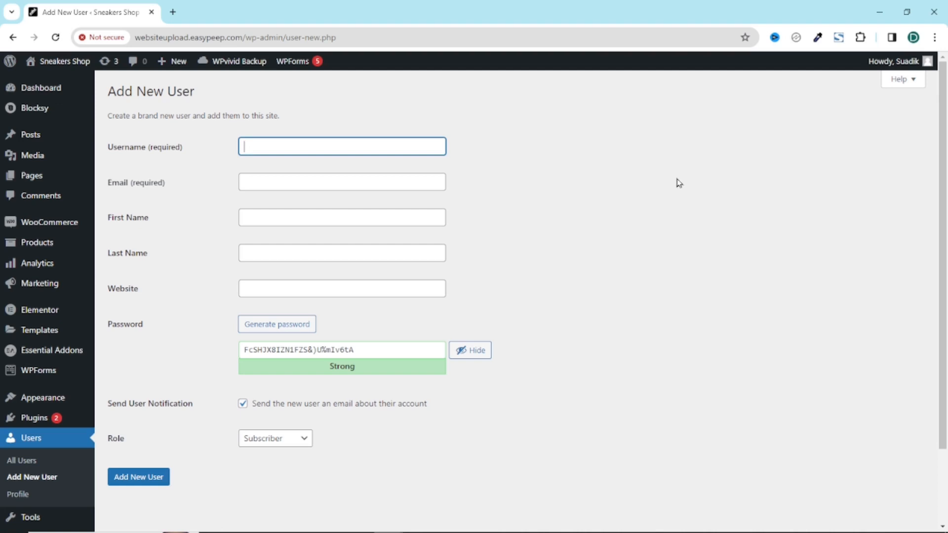
type("dikupages")
left_click(270, 183)
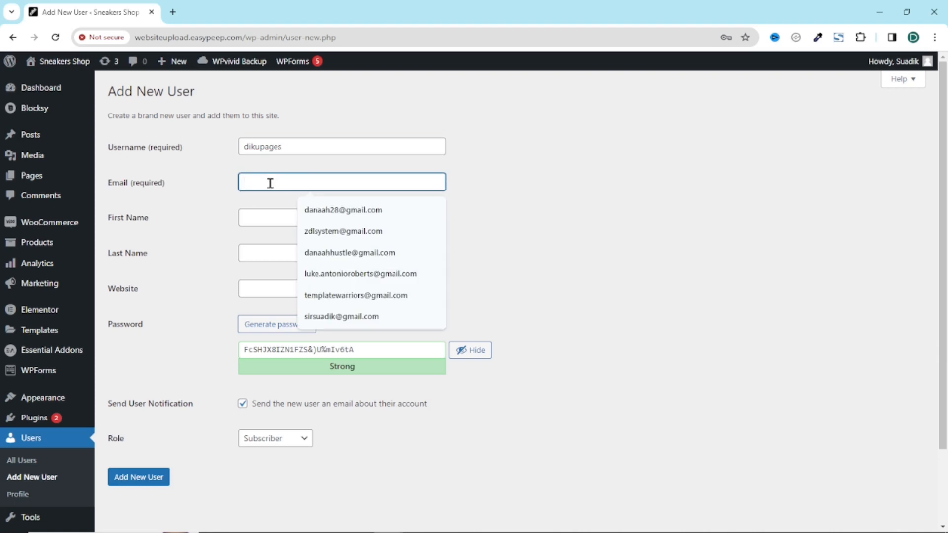
left_click(349, 209)
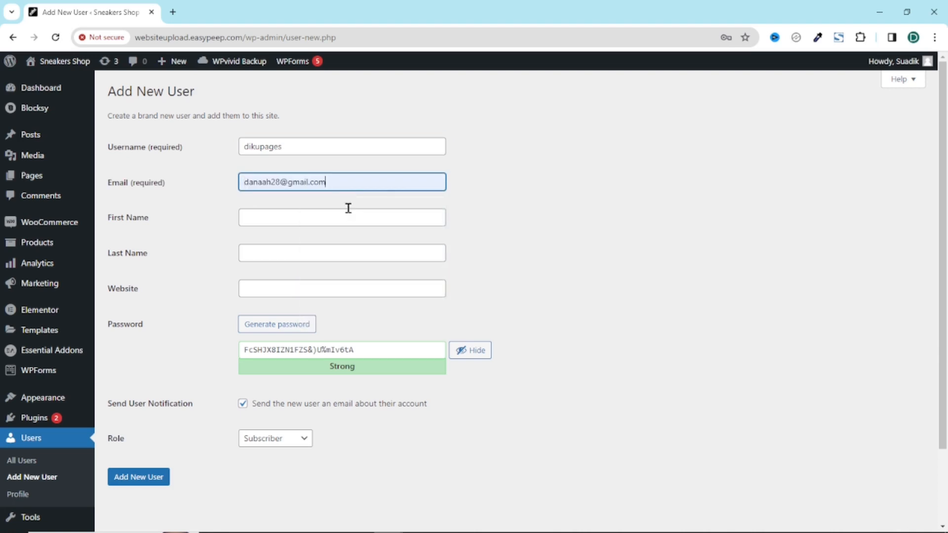
left_click(285, 222)
type("Suadik")
key("Tab")
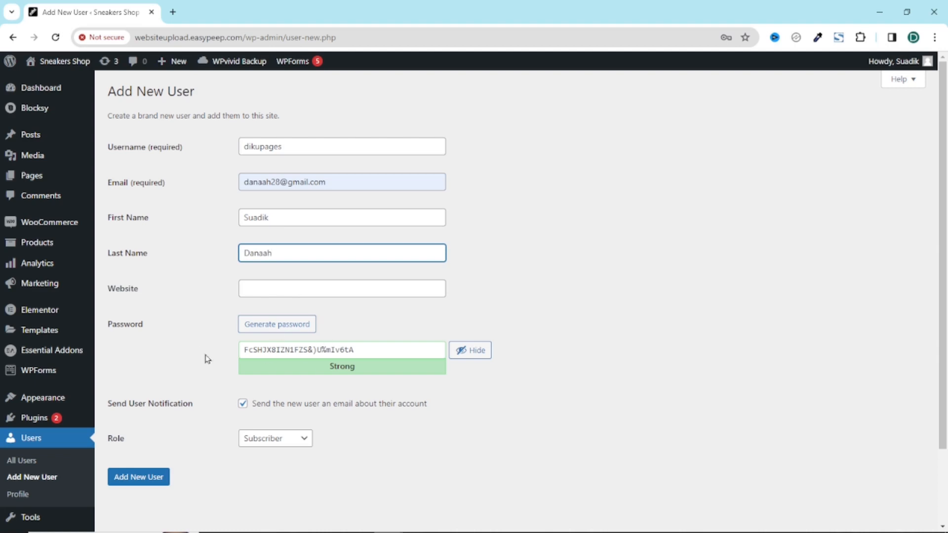
Step: Replace the generated password with your own and confirm using a weak password
left_click_drag(402, 349, 243, 353)
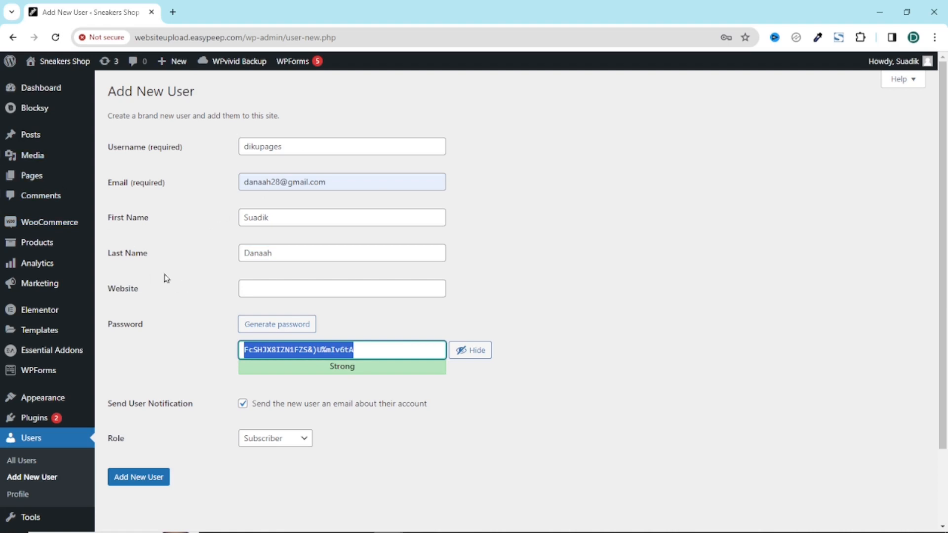
left_click(475, 353)
left_click(477, 361)
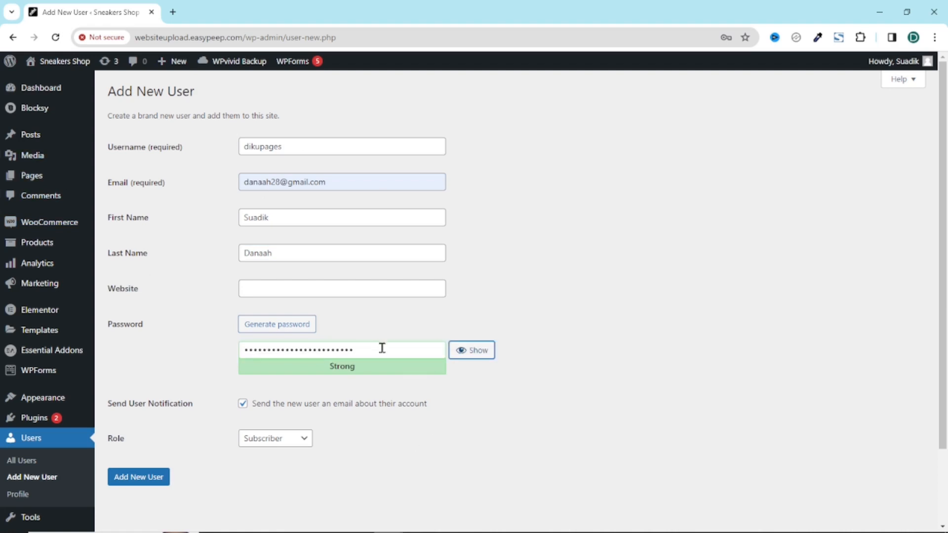
left_click_drag(382, 348, 216, 351)
type("1")
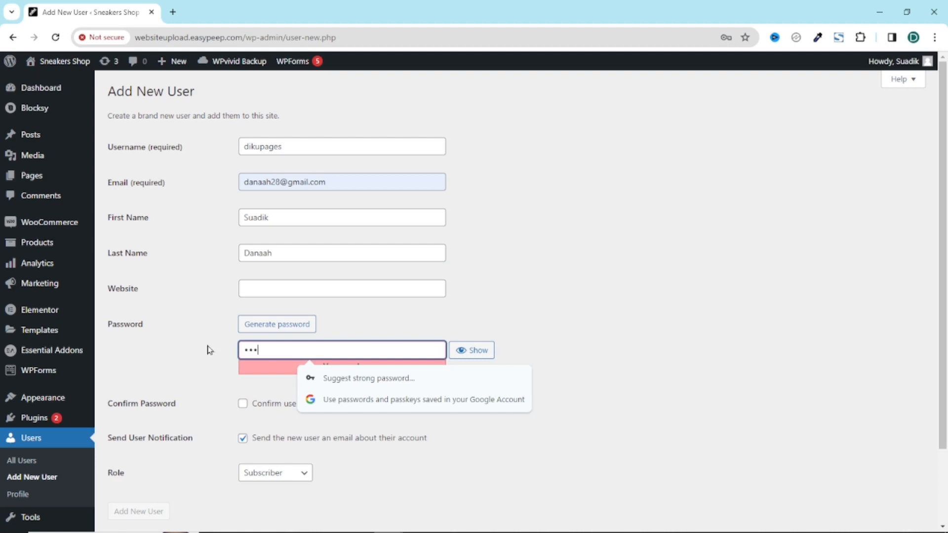
type("•••••••")
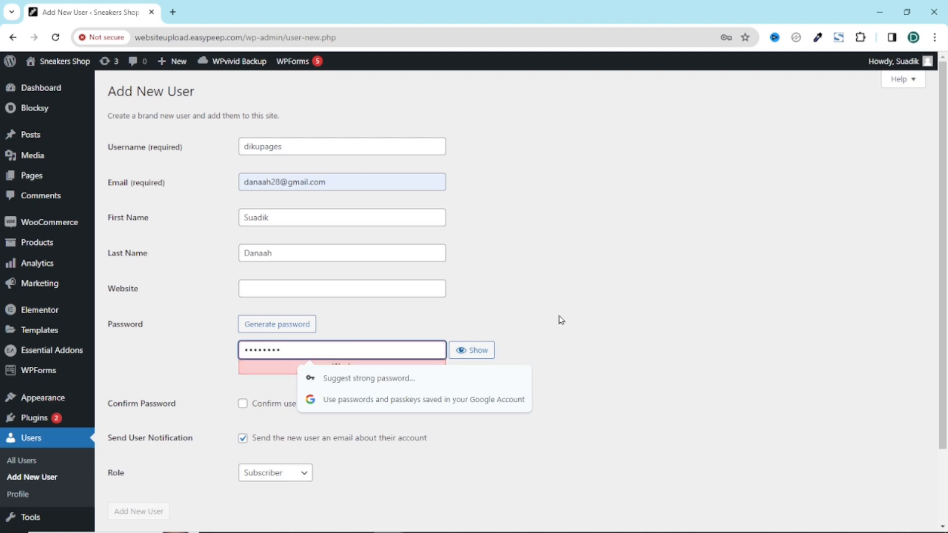
left_click(559, 317)
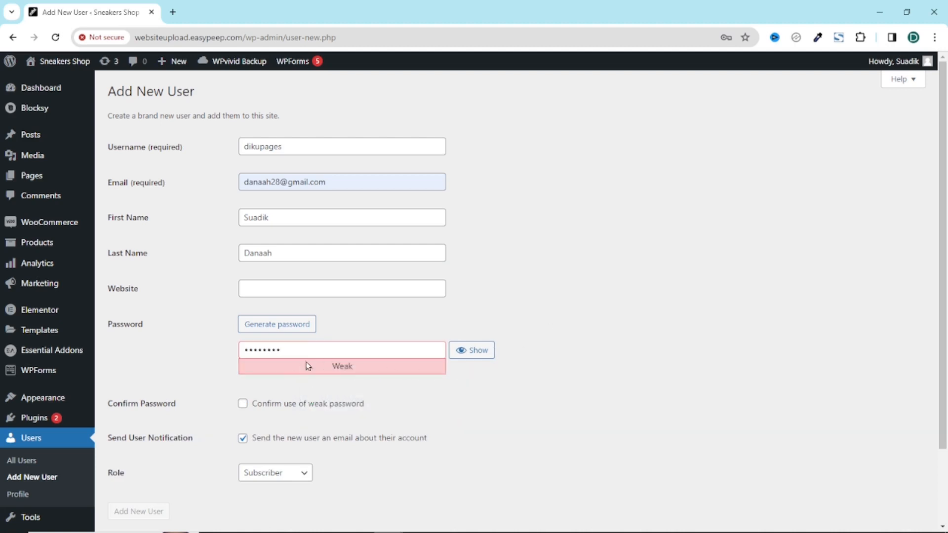
left_click(243, 405)
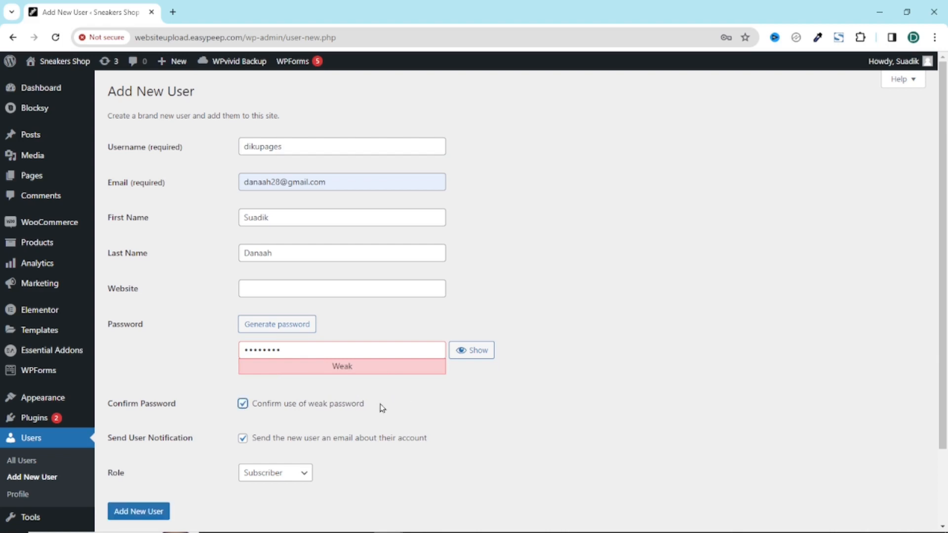
Step: Give the new user the Administrator role and create the account
scroll(383, 408, "down", 1)
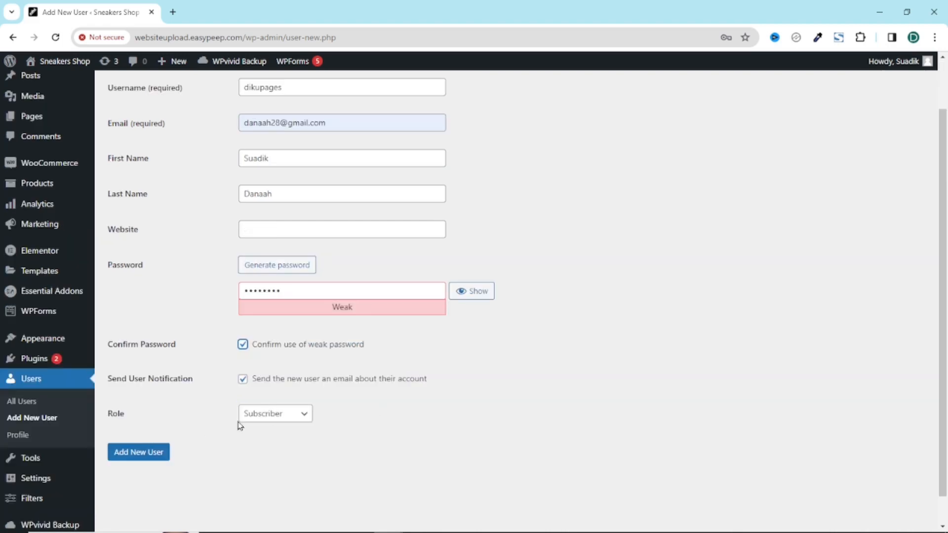
left_click(272, 418)
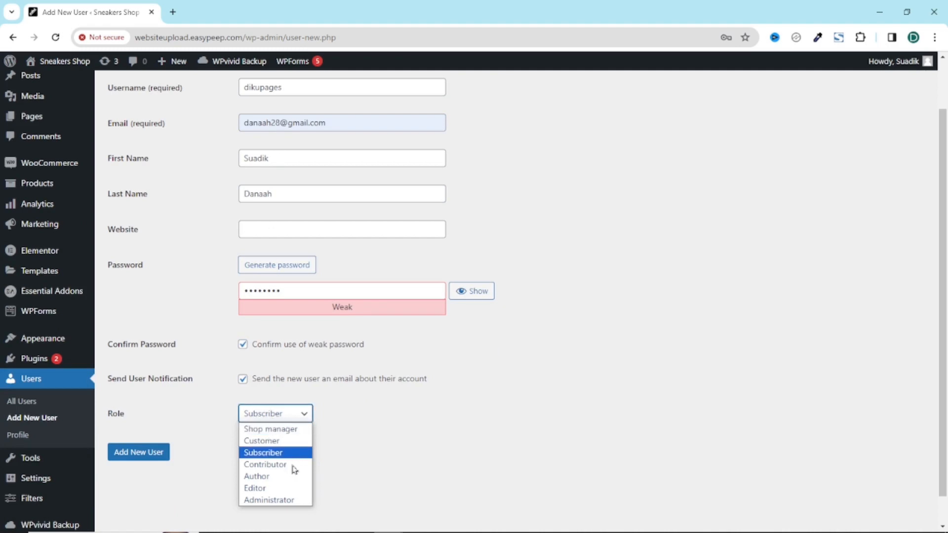
left_click(269, 501)
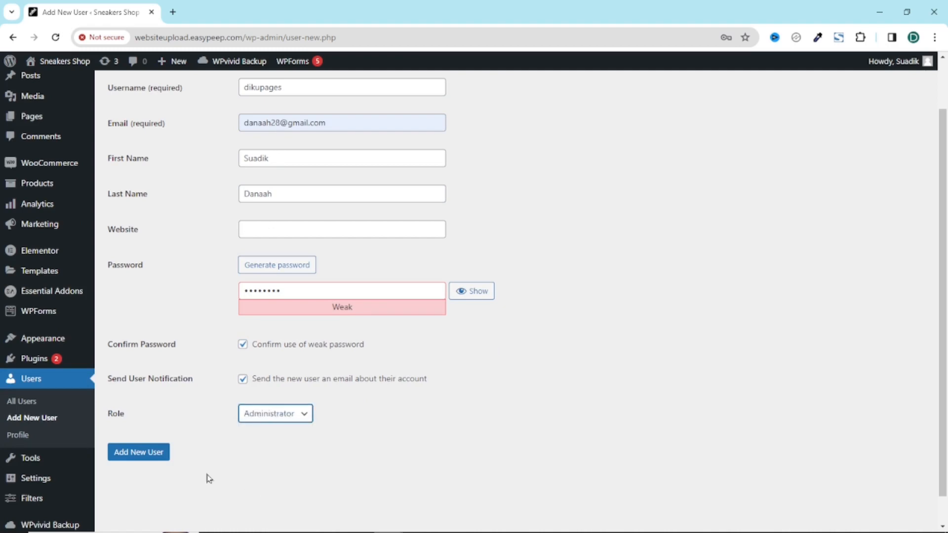
left_click(130, 459)
left_click(131, 459)
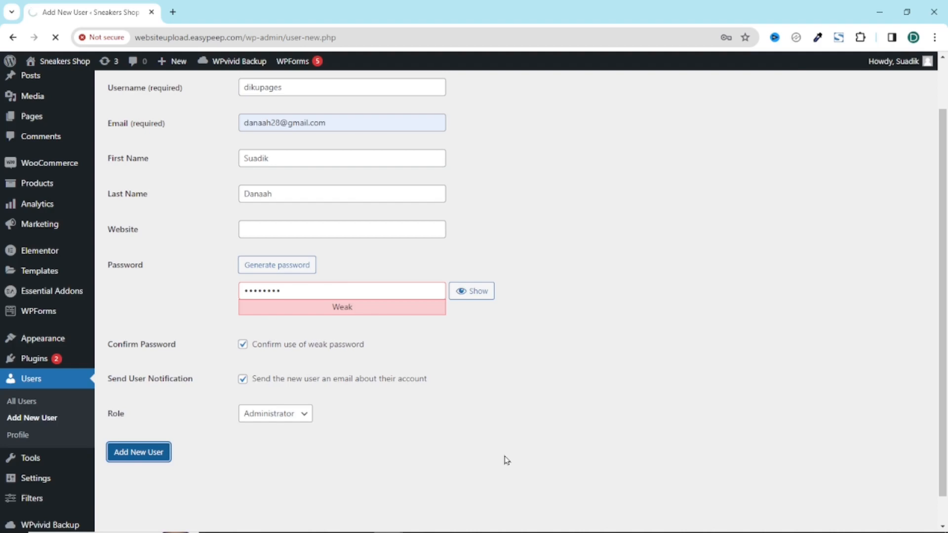
mouse_move(165, 233)
mouse_move(228, 246)
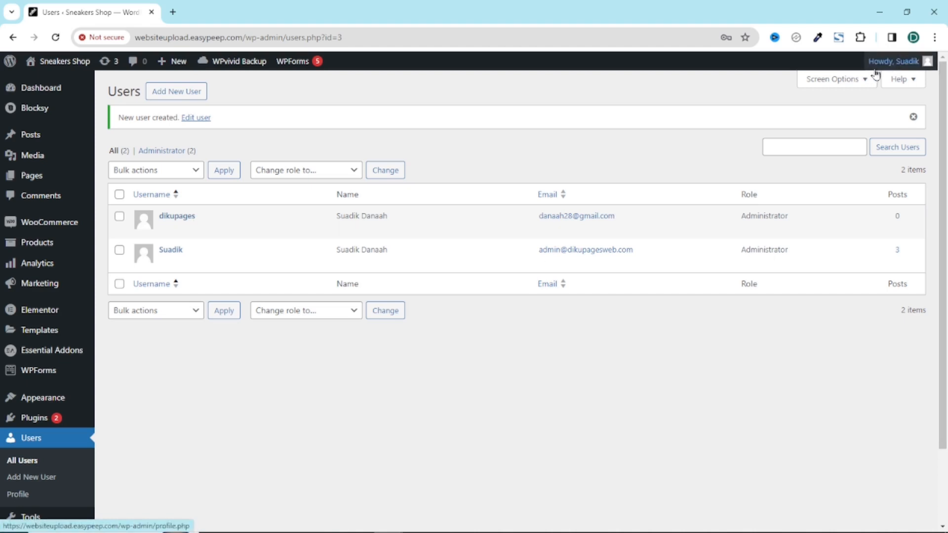
Step: Log out and sign back in with the new administrator's username and password
mouse_move(904, 61)
left_click(855, 122)
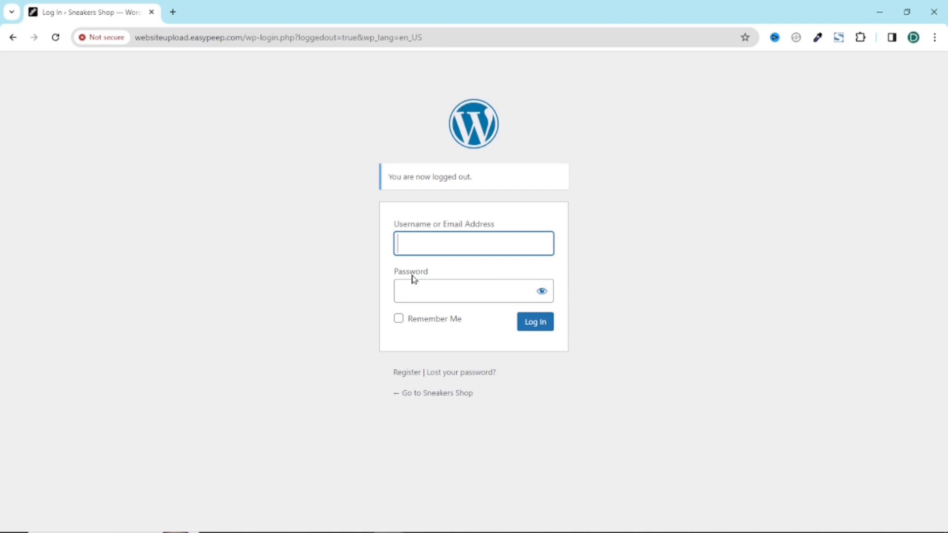
type("dikupages")
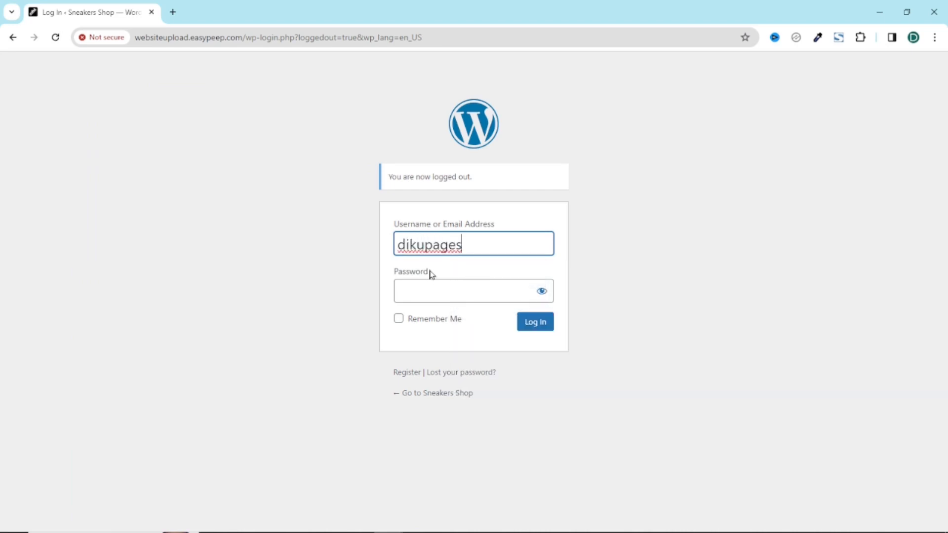
left_click(431, 287)
type("***")
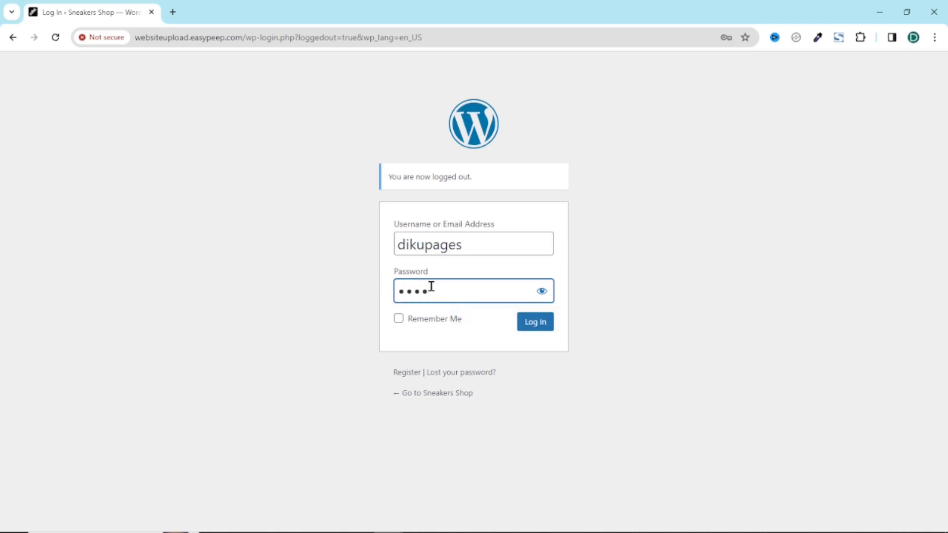
type("*****")
left_click(535, 324)
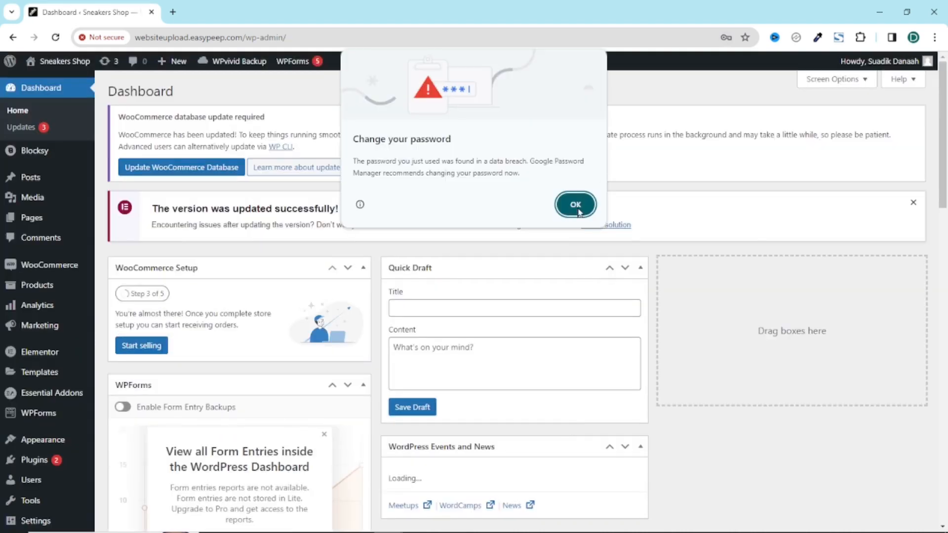
Step: Dismiss Chrome's password warnings and open the Users list
left_click(576, 205)
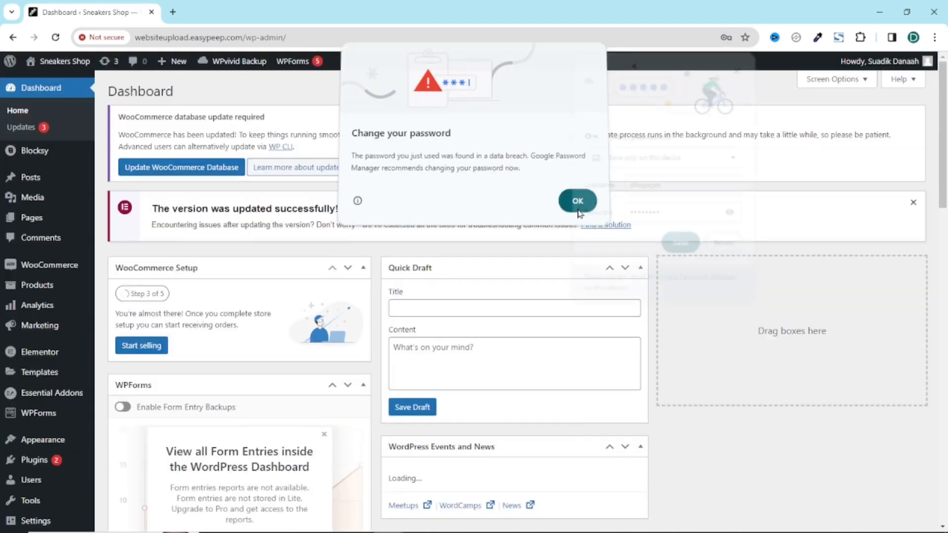
left_click(740, 66)
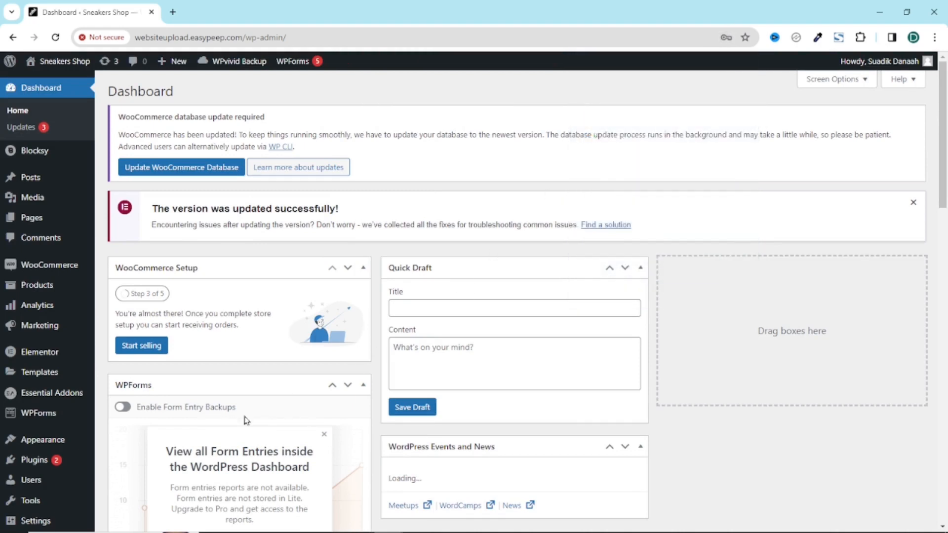
left_click(27, 484)
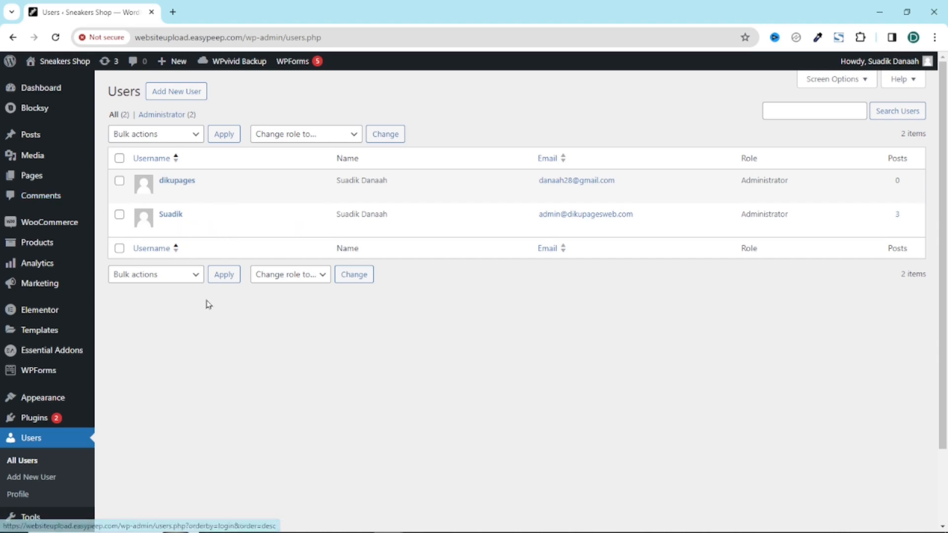
Step: Delete the original admin, attributing all its content to the new administrator
left_click(189, 227)
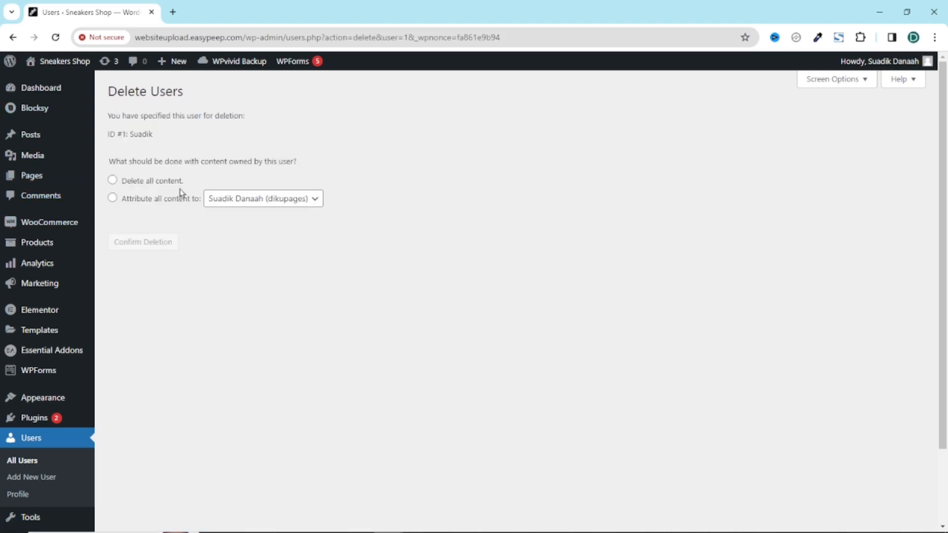
left_click(112, 184)
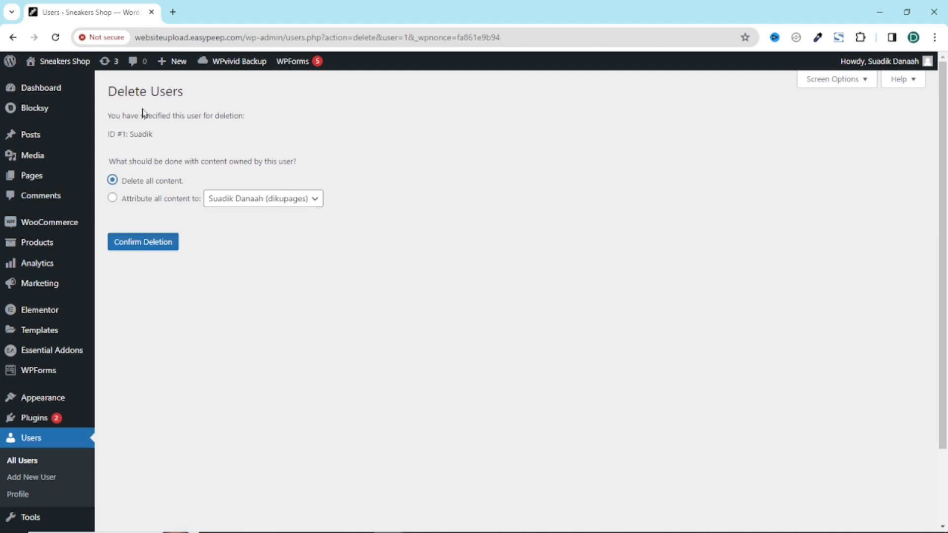
left_click(112, 198)
left_click(286, 200)
left_click(287, 213)
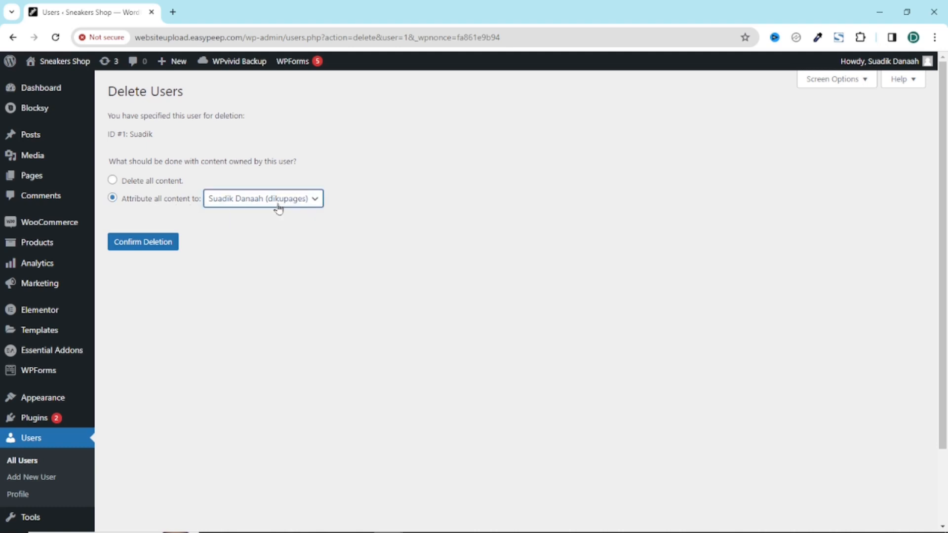
left_click(140, 247)
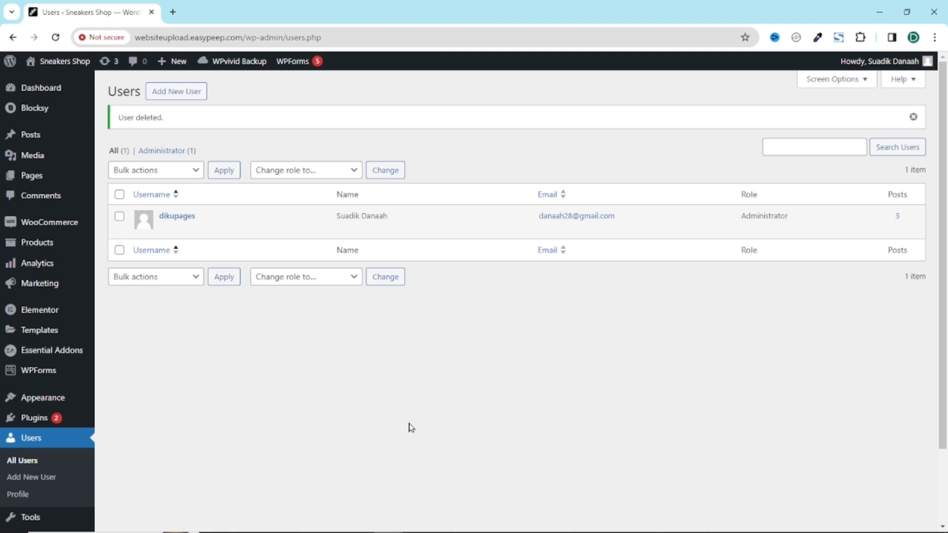
scroll(212, 379, "down", 2)
scroll(227, 377, "up", 2)
scroll(212, 390, "down", 2)
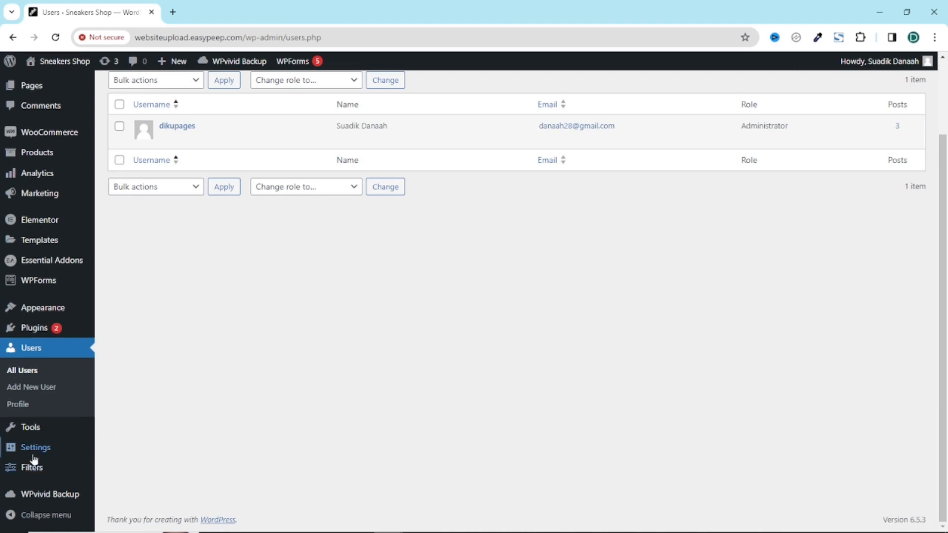
Step: In General Settings, replace the Administration Email Address with the new one and save
mouse_move(34, 448)
left_click(136, 378)
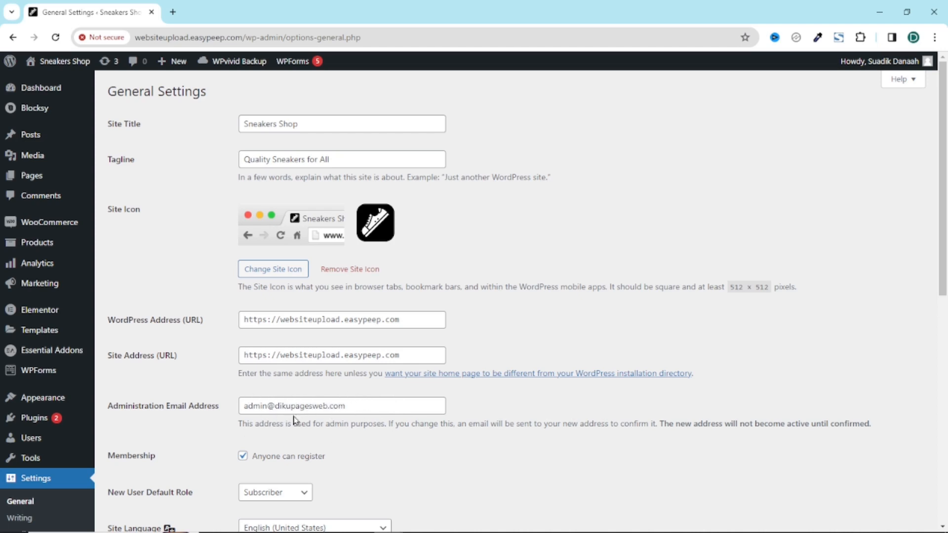
left_click_drag(375, 402, 233, 415)
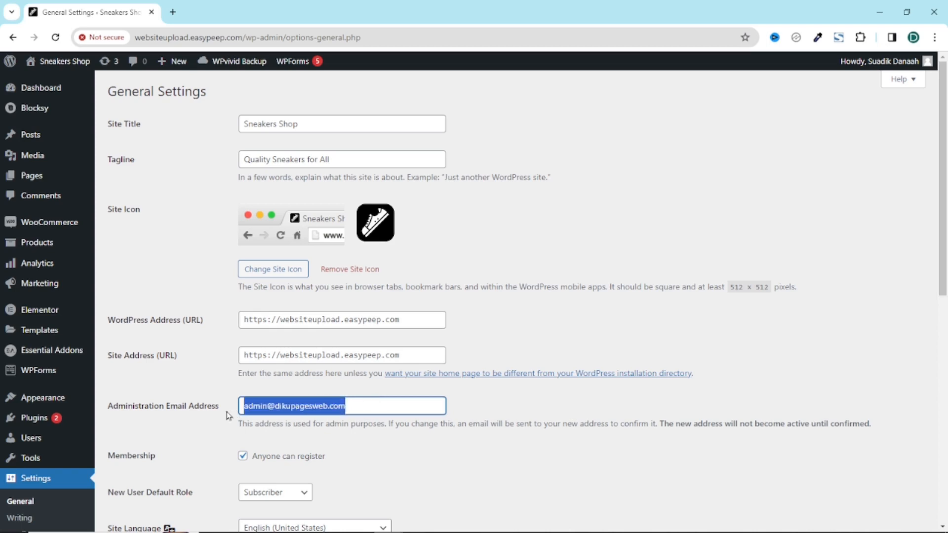
key("BackSpace")
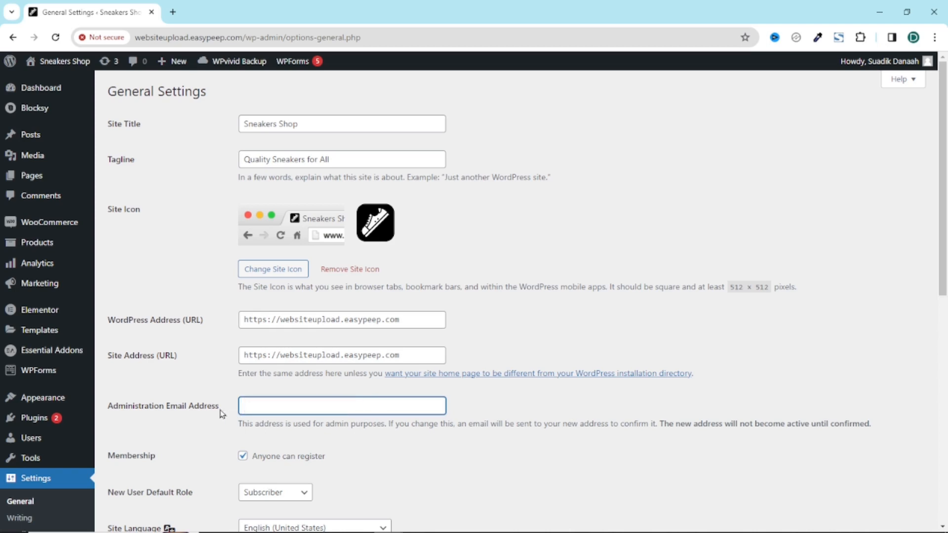
type("dan")
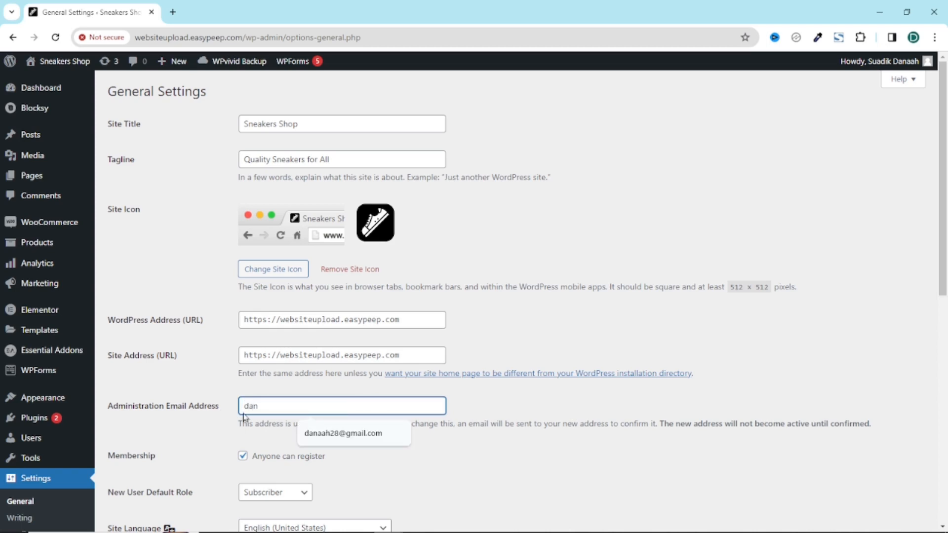
left_click(342, 433)
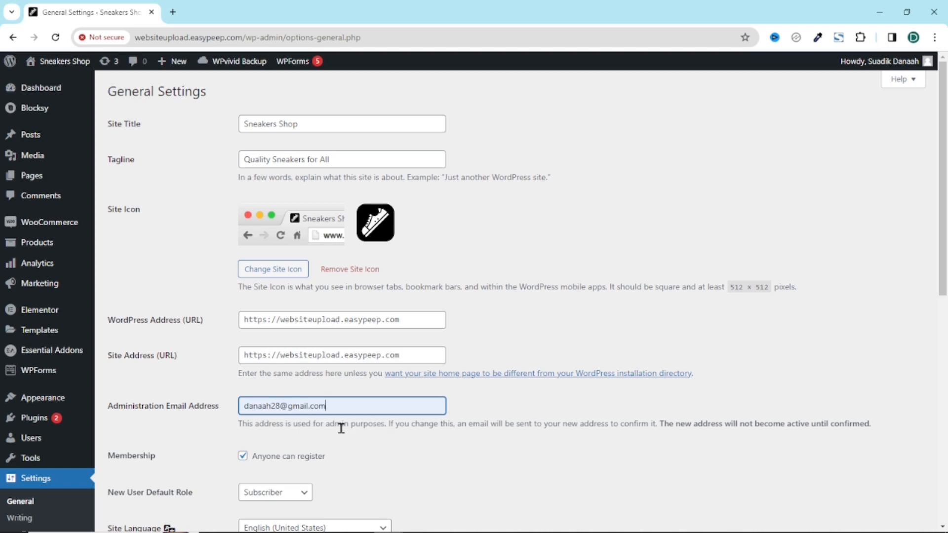
scroll(385, 439, "down", 8)
left_click(138, 473)
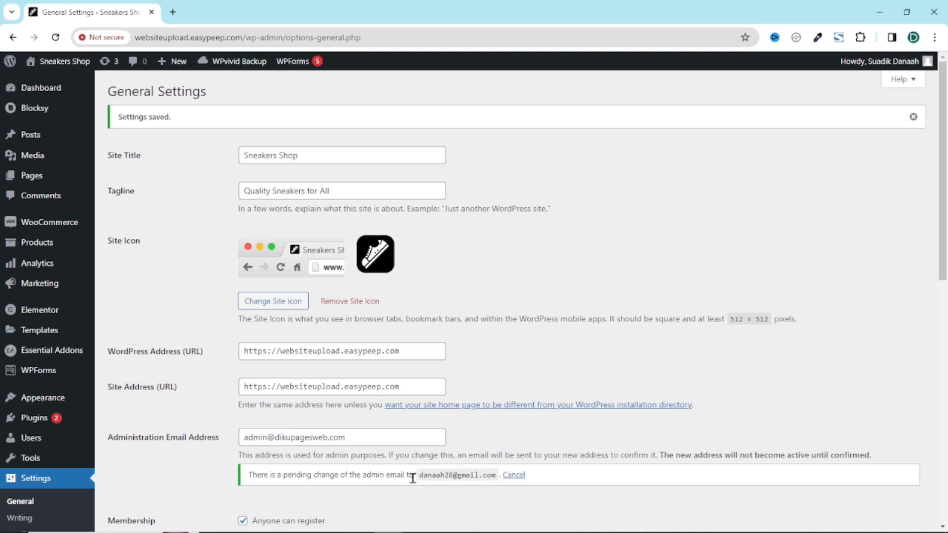
Step: Check the current and pending administration e-mail addresses in the notice
left_click_drag(419, 475, 492, 472)
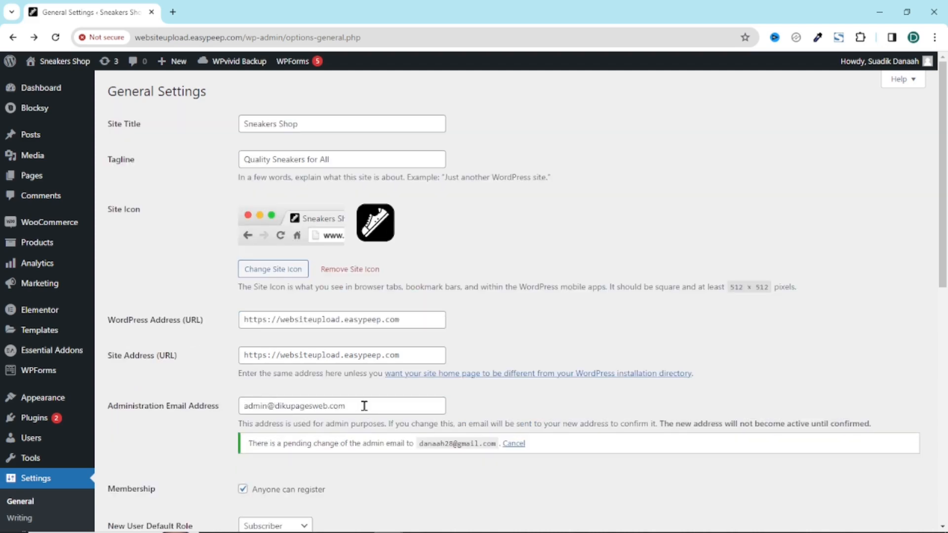
left_click_drag(364, 406, 229, 419)
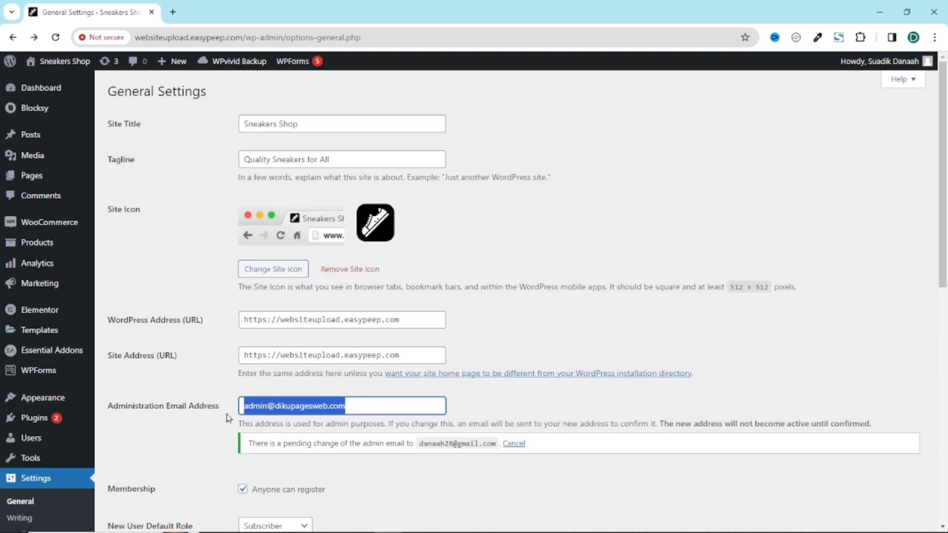
left_click_drag(421, 446, 502, 455)
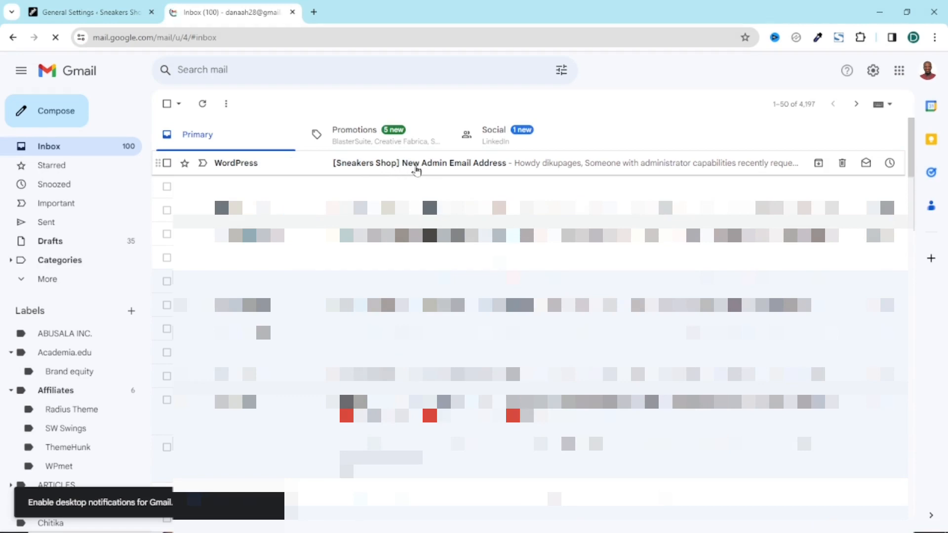
Step: Open the 'New Admin Email Address' message in Gmail and follow its confirmation link
left_click(416, 170)
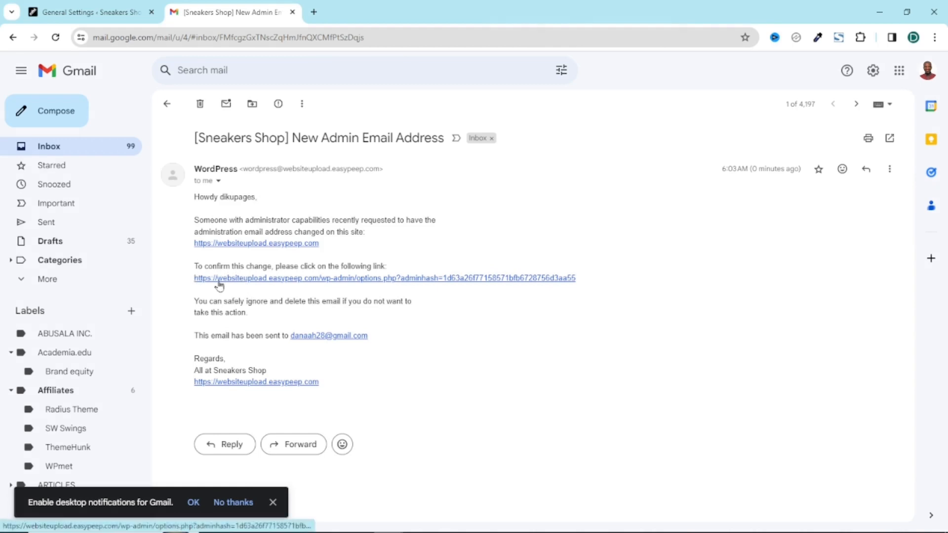
left_click(259, 279)
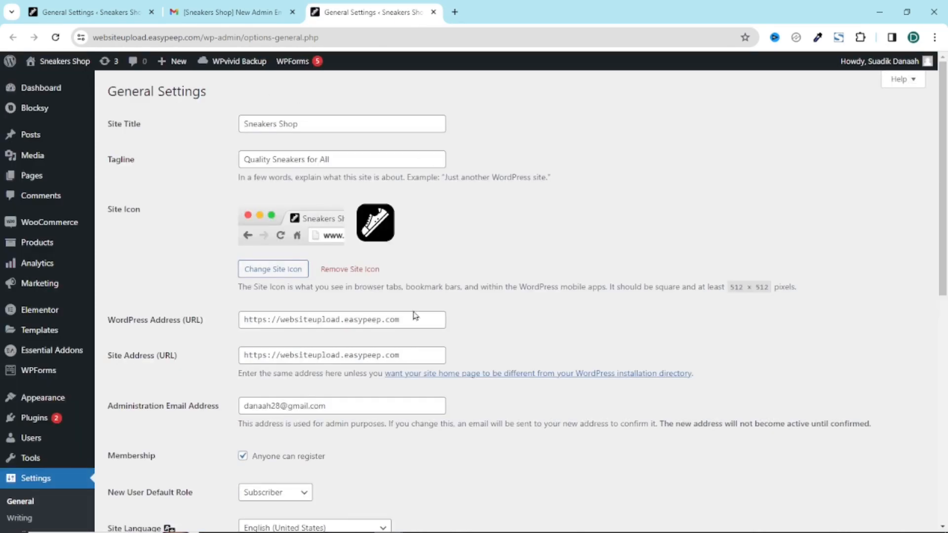
Step: Verify the confirmed Administration Email Address and close the Gmail and old settings tabs
left_click(366, 404)
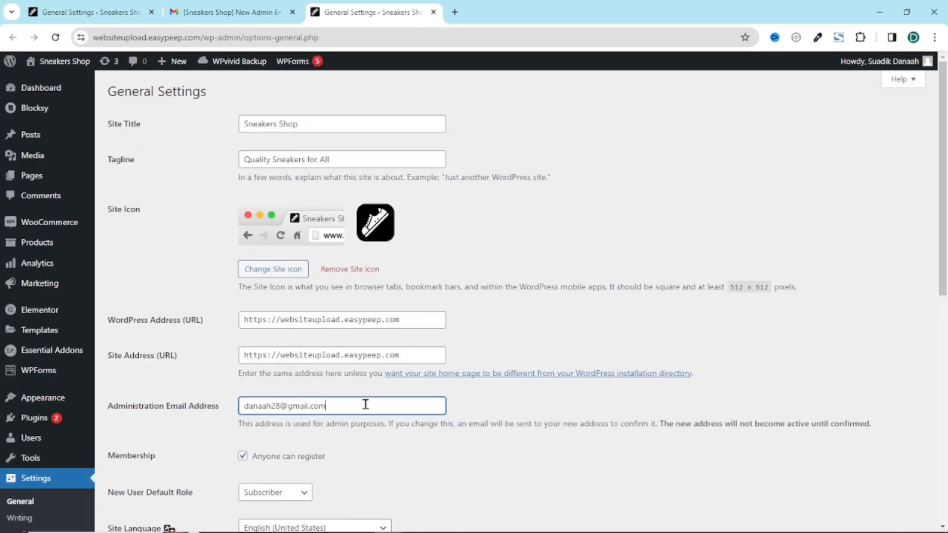
left_click_drag(333, 408, 237, 408)
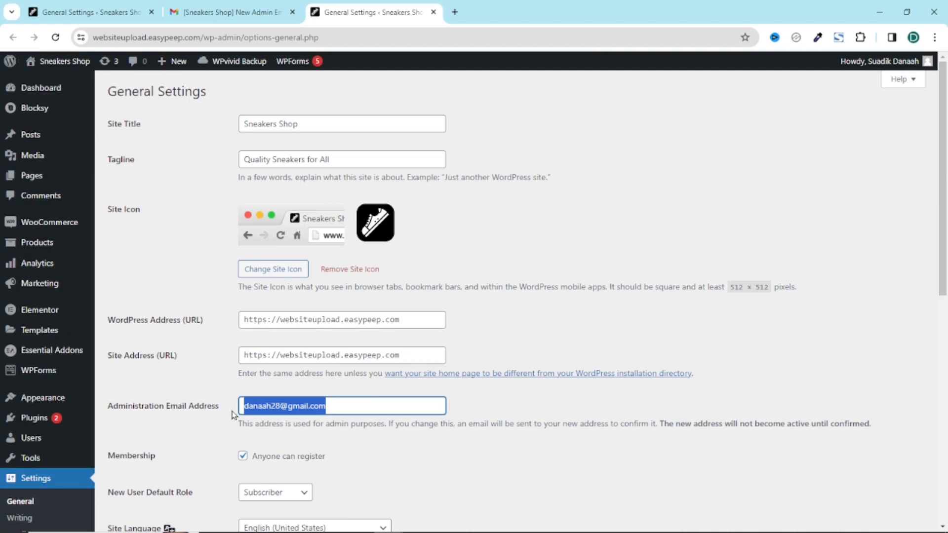
left_click(152, 11)
left_click(152, 12)
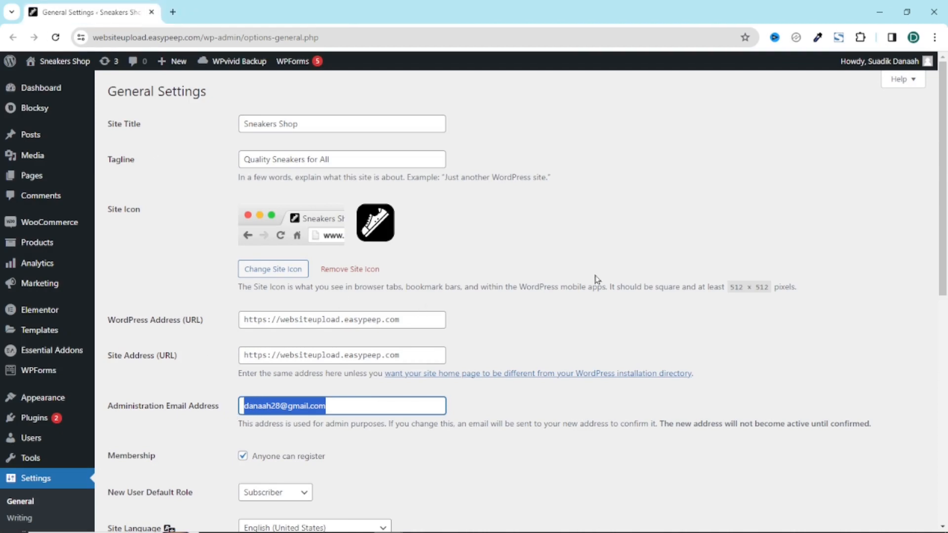
left_click(681, 222)
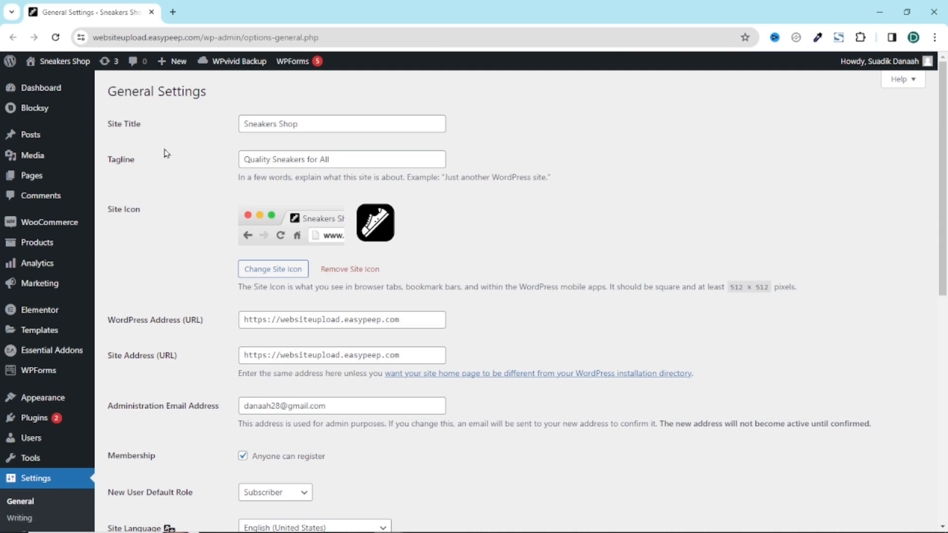
Step: In WooCommerce Emails settings, replace the "From" sender address with the new Gmail address
mouse_move(42, 226)
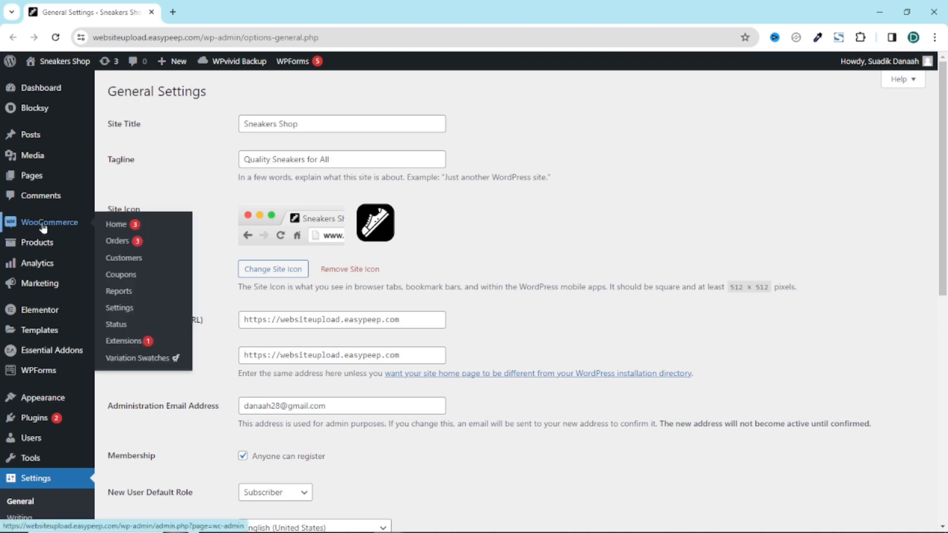
left_click(121, 309)
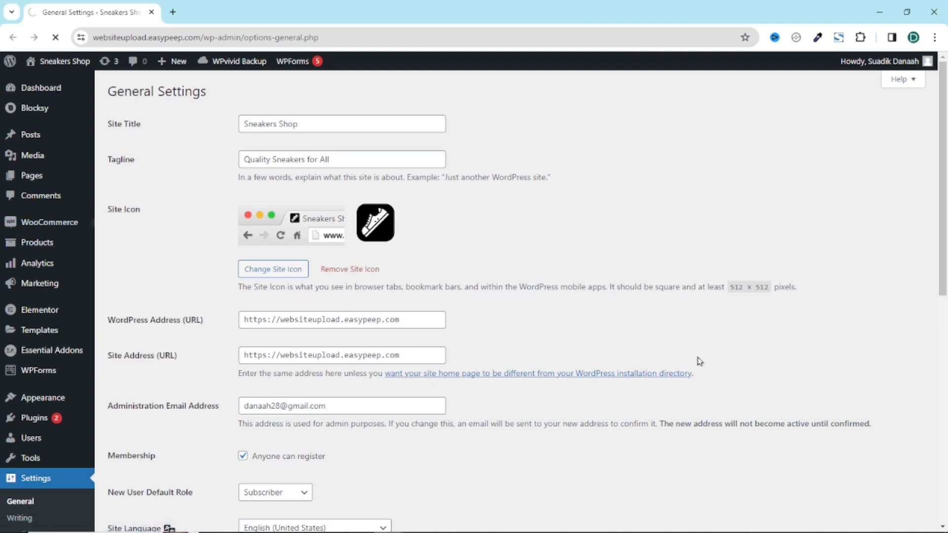
left_click(448, 142)
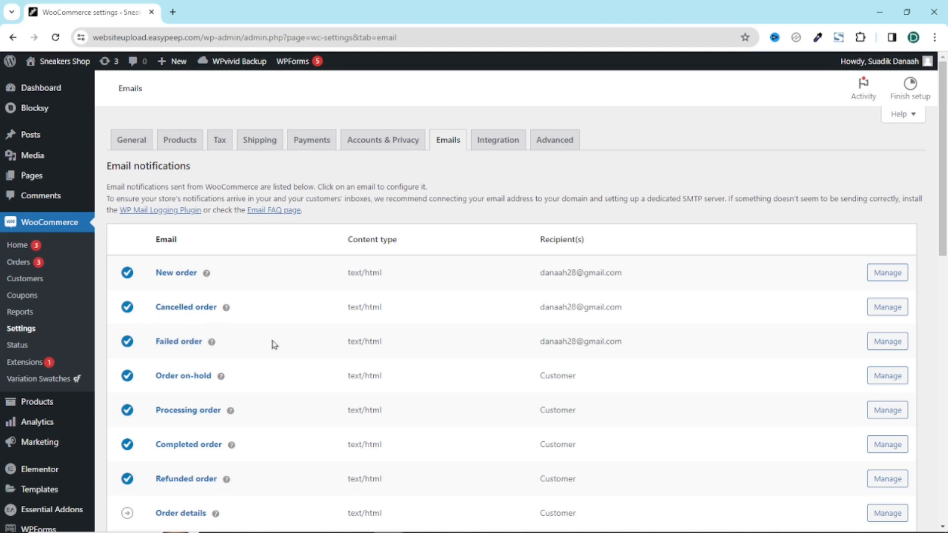
left_click_drag(540, 274, 645, 345)
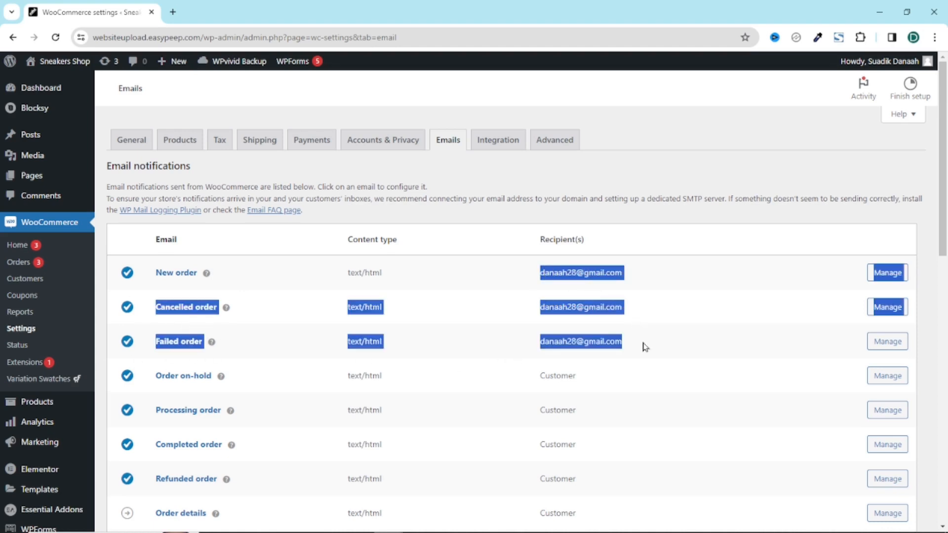
scroll(645, 347, "down", 10)
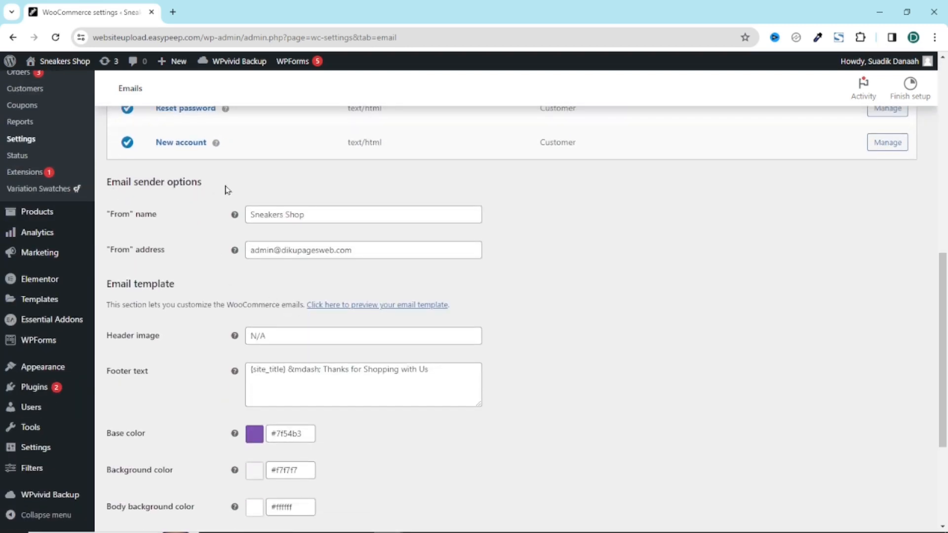
left_click_drag(340, 213, 255, 218)
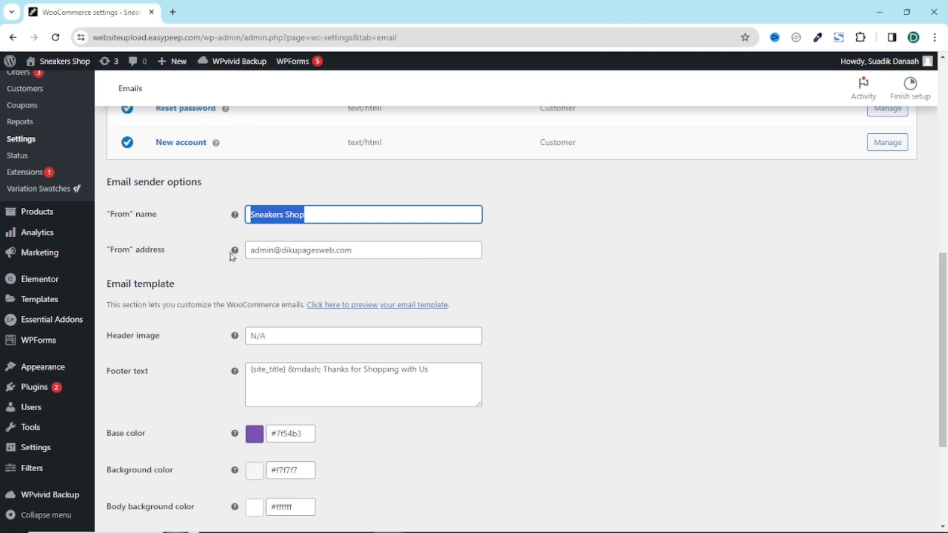
left_click(400, 253)
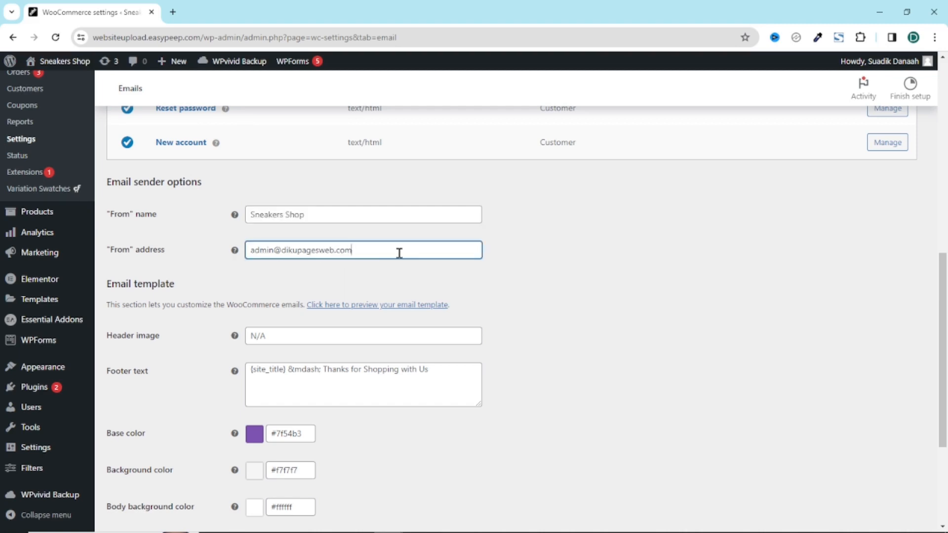
left_click_drag(400, 253, 206, 265)
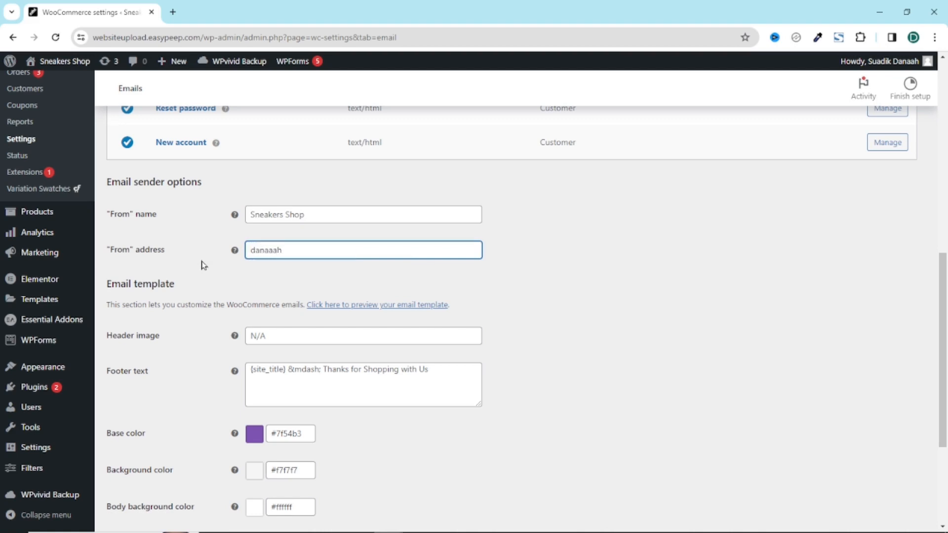
scroll(545, 346, "down", 3)
Step: Save the WooCommerce Emails settings and check the new sender and notification addresses
left_click(135, 470)
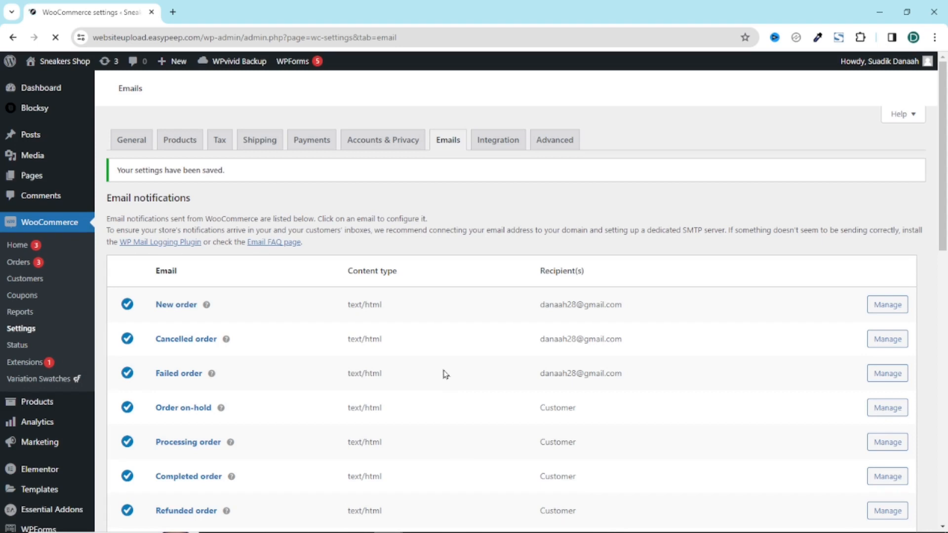
scroll(445, 374, "down", 8)
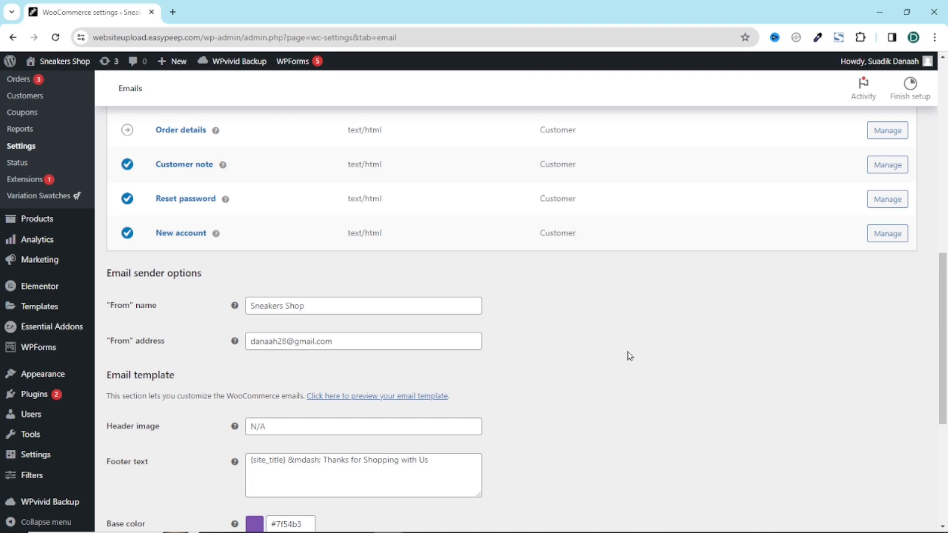
scroll(609, 330, "up", 8)
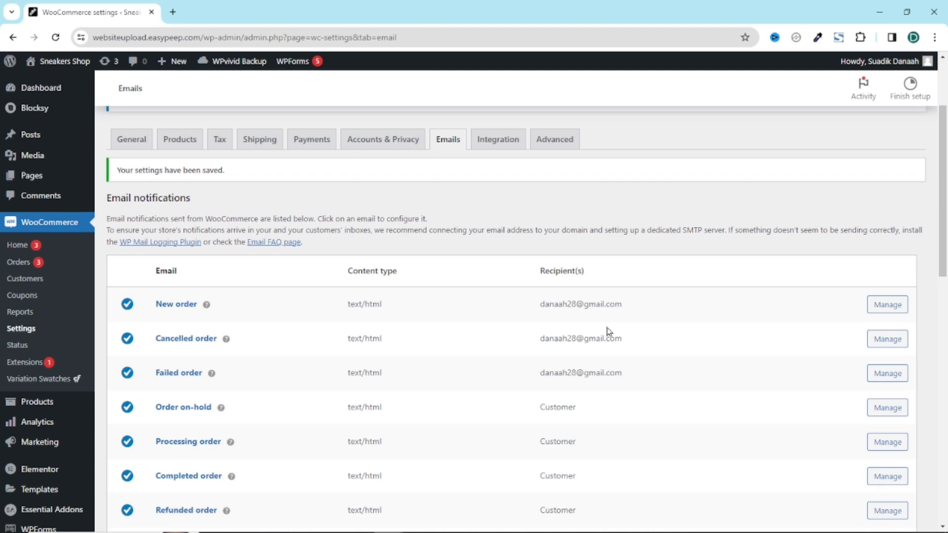
mouse_move(44, 91)
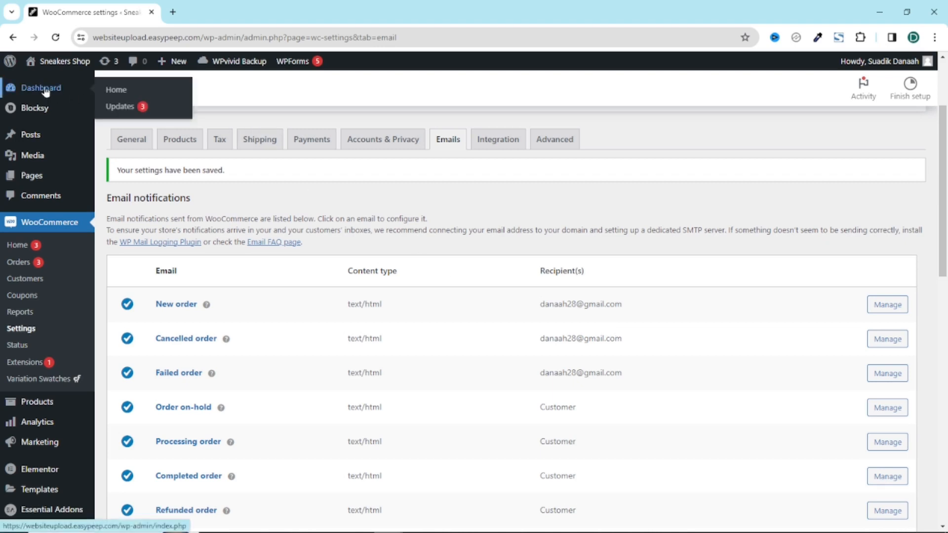
Step: On Dashboard > Updates, select all plugins and update Blocksy Companion and Essential Addons for Elementor
left_click(124, 107)
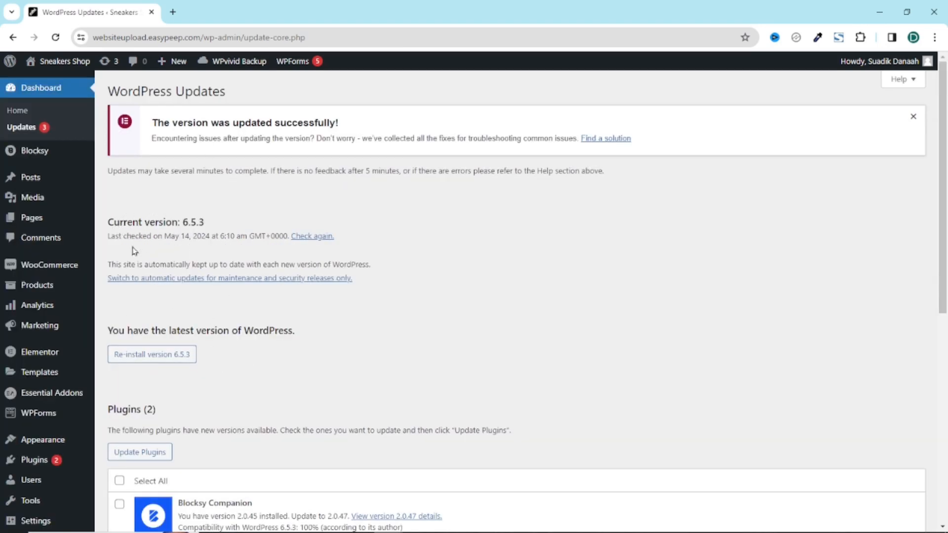
left_click_drag(110, 224, 436, 294)
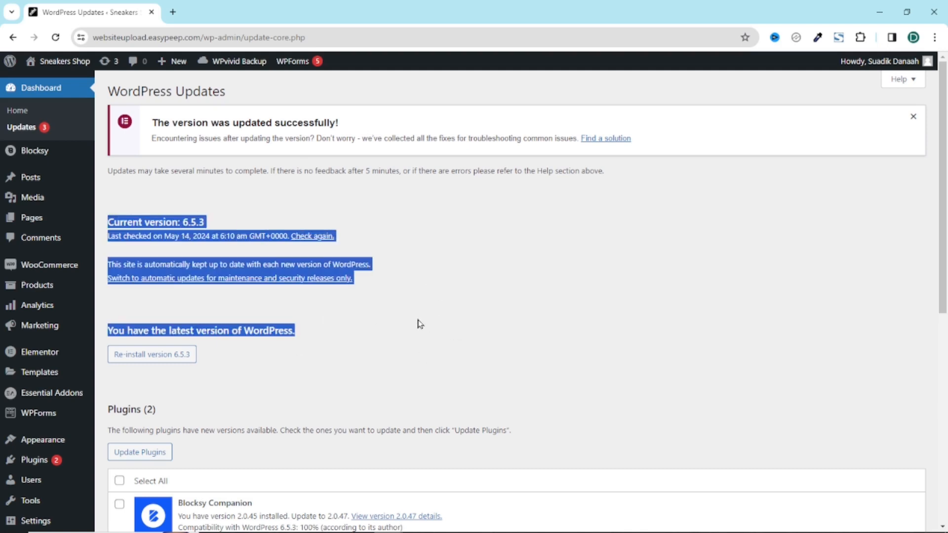
scroll(419, 324, "down", 3)
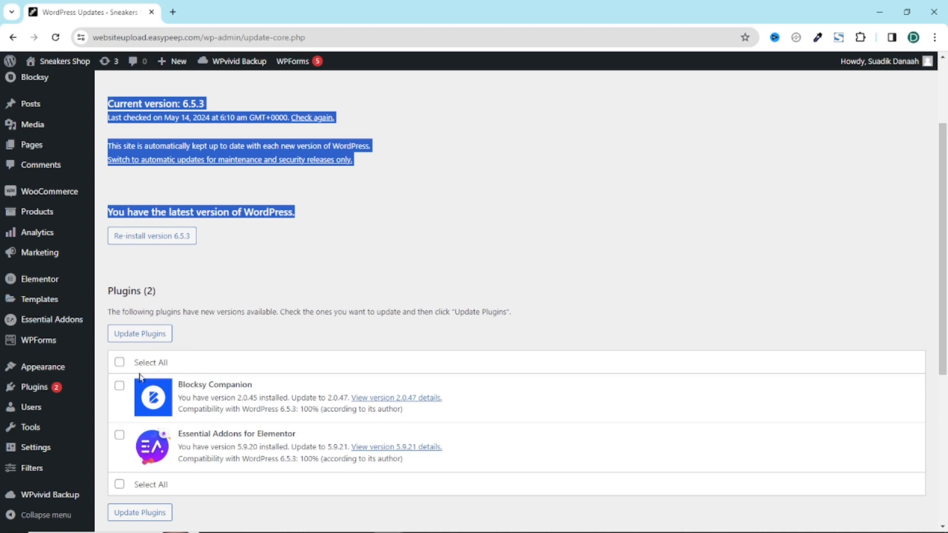
left_click(120, 363)
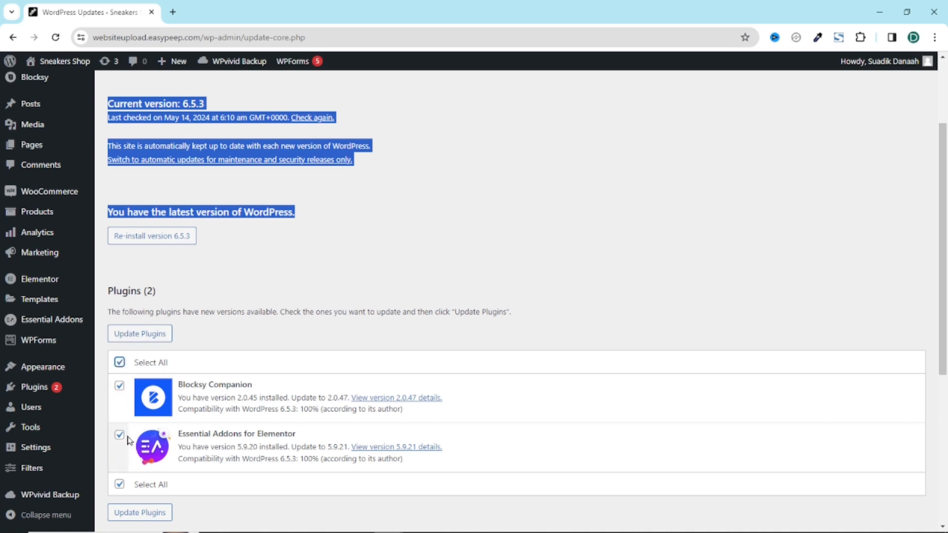
left_click(138, 335)
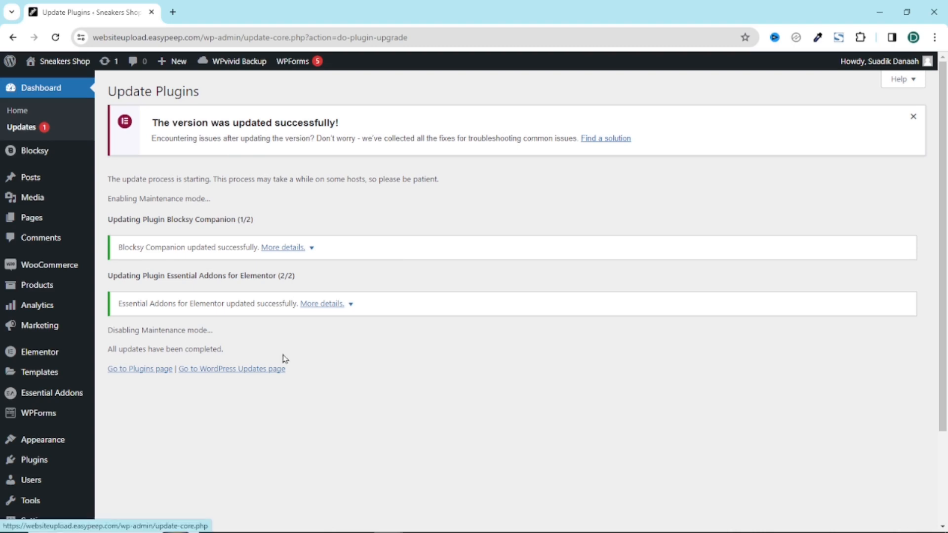
left_click(210, 374)
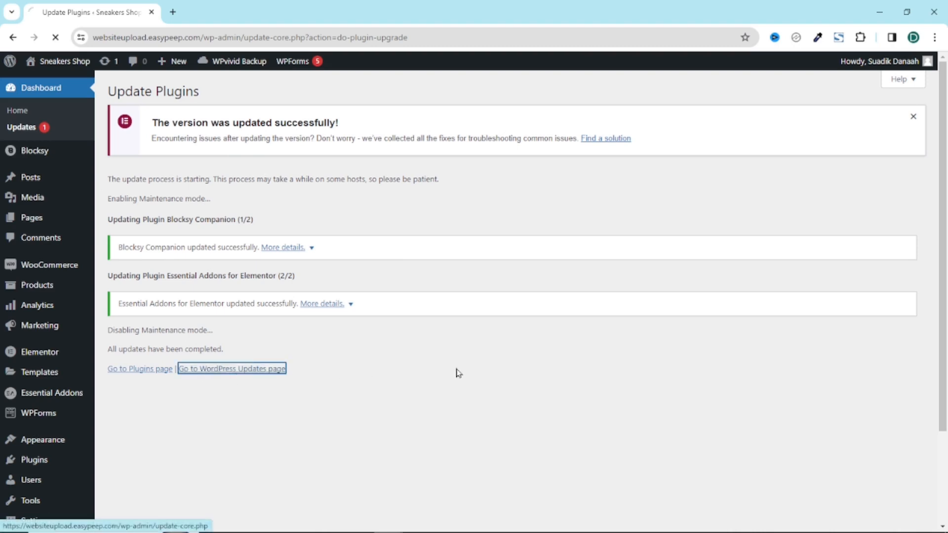
Step: Select the Blocksy theme on the Updates page and update it
scroll(387, 382, "down", 1)
scroll(387, 382, "down", 3)
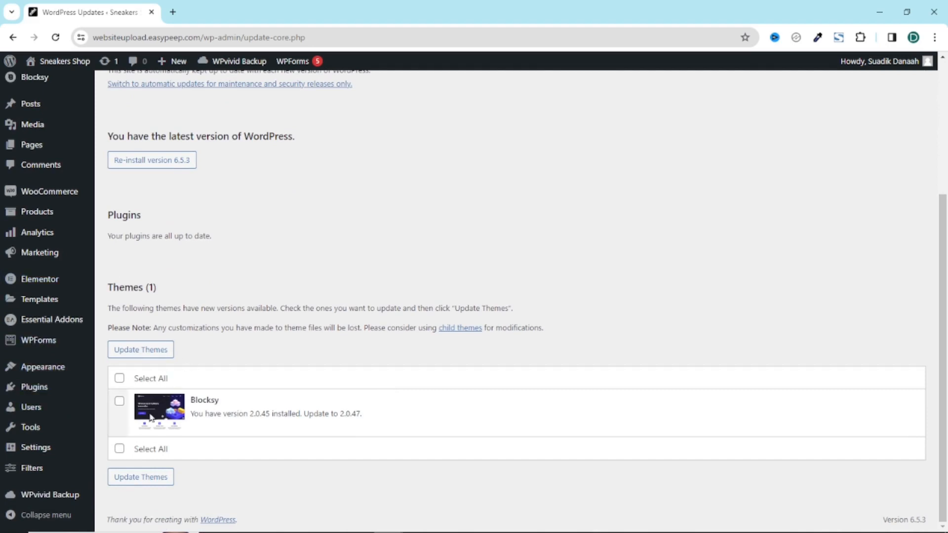
left_click(119, 401)
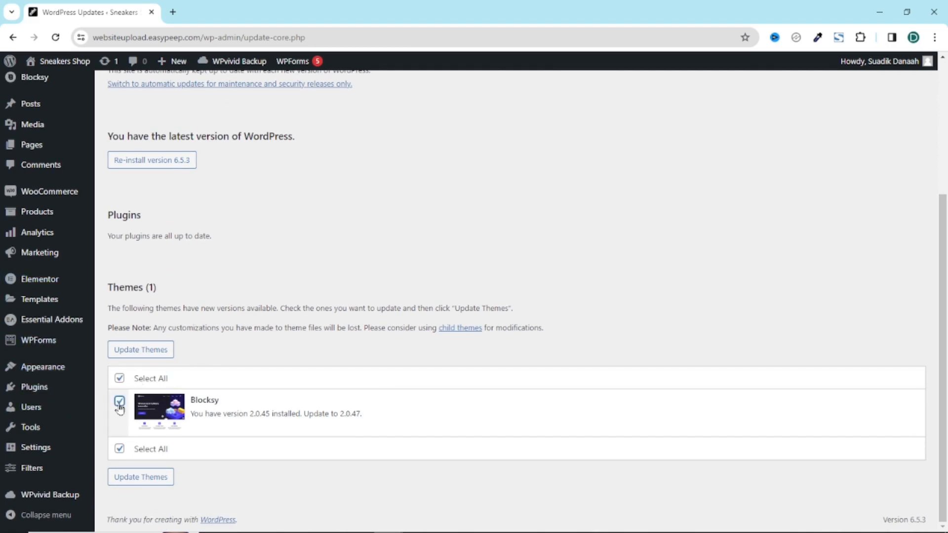
left_click(142, 352)
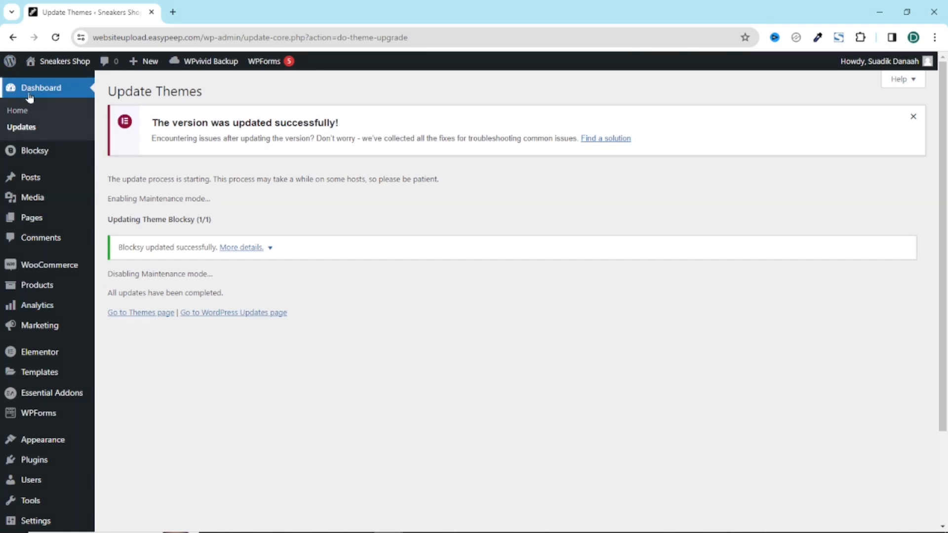
Step: Visit the Sneakers Shop homepage and scroll through its Men, Women and Kids categories
left_click(32, 150)
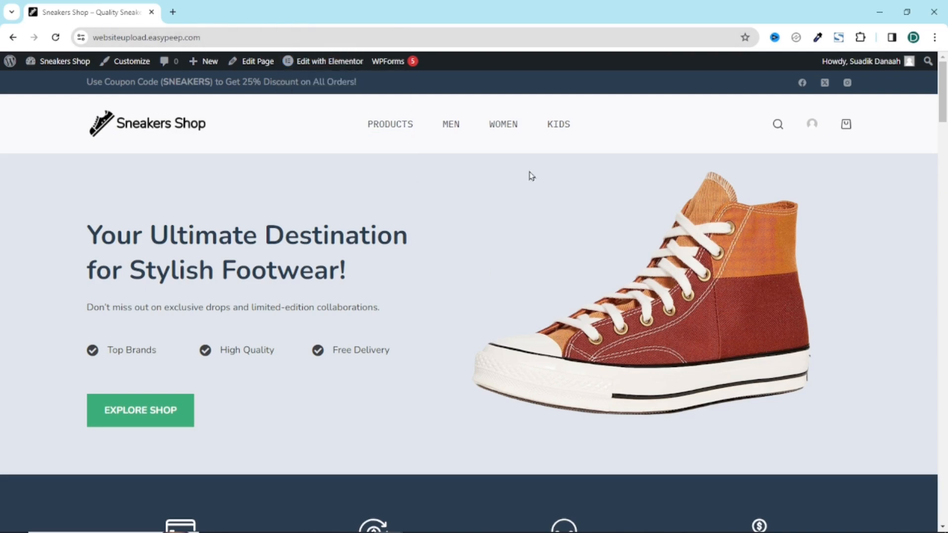
scroll(558, 258, "down", 7)
scroll(583, 265, "down", 15)
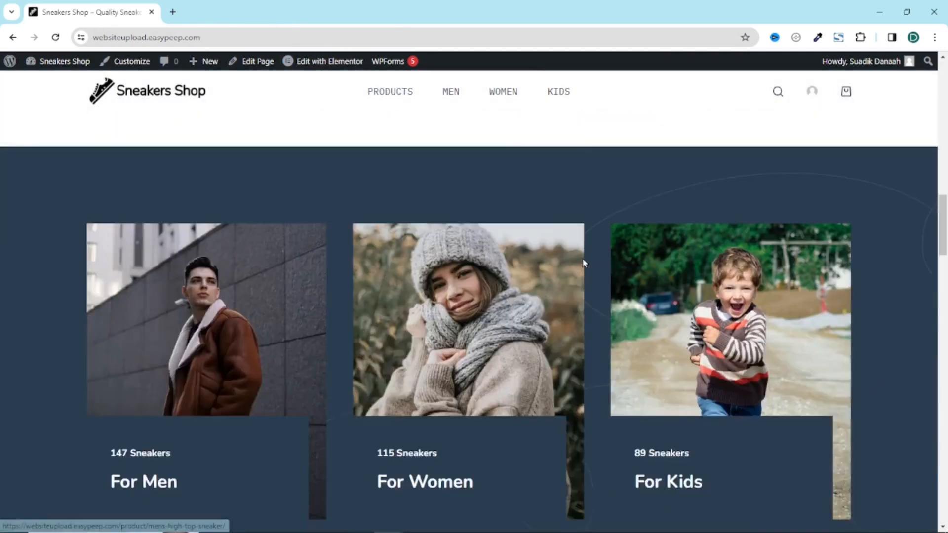